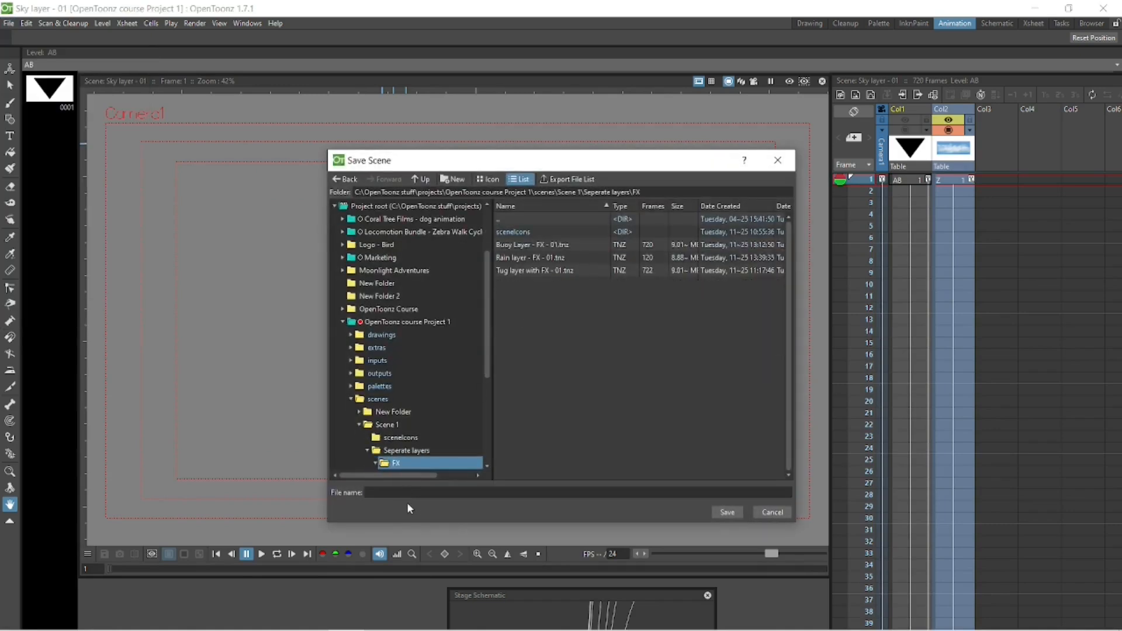
# Save the scene in the FX folder as "Mist layer - FX - front - 01".
pyautogui.click(409, 494)
pyautogui.write('Mist layer - FX - f')
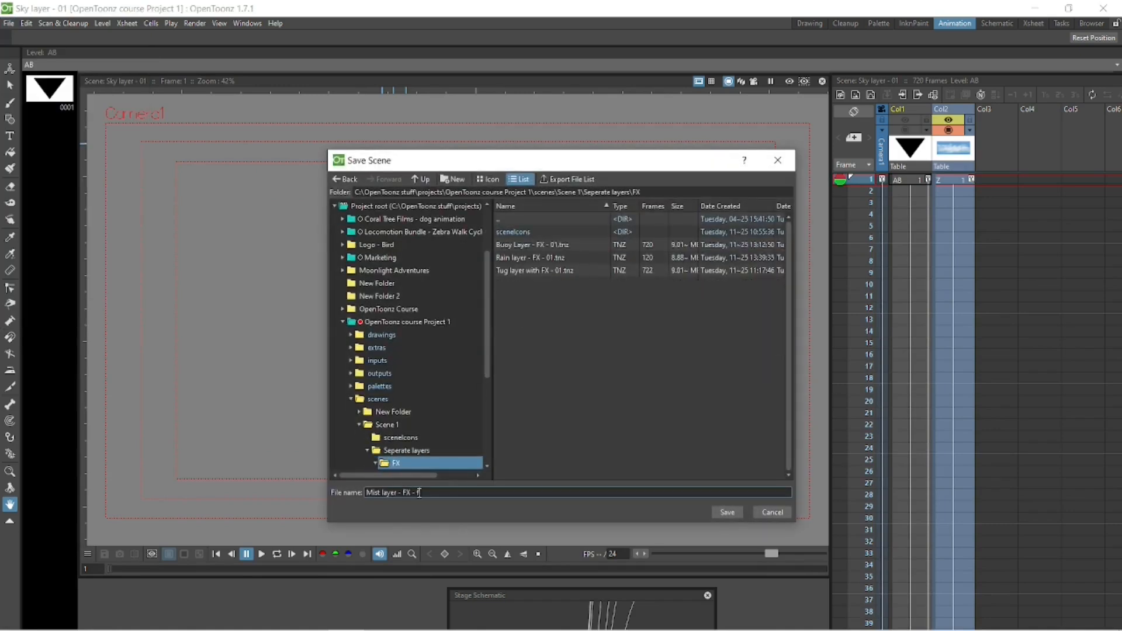
pyautogui.write('ront - 01')
pyautogui.click(730, 512)
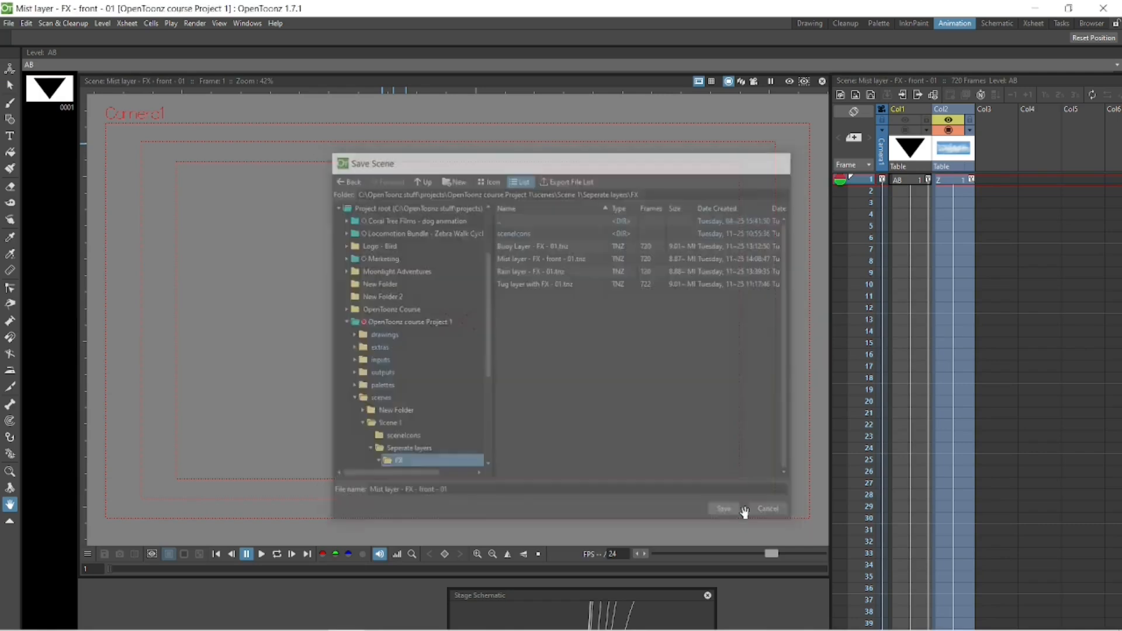
# Delete the sky drawing from Col2 and create a blank drawing at frame 1 of that column with the Brush tool.
pyautogui.click(960, 114)
pyautogui.press('Delete')
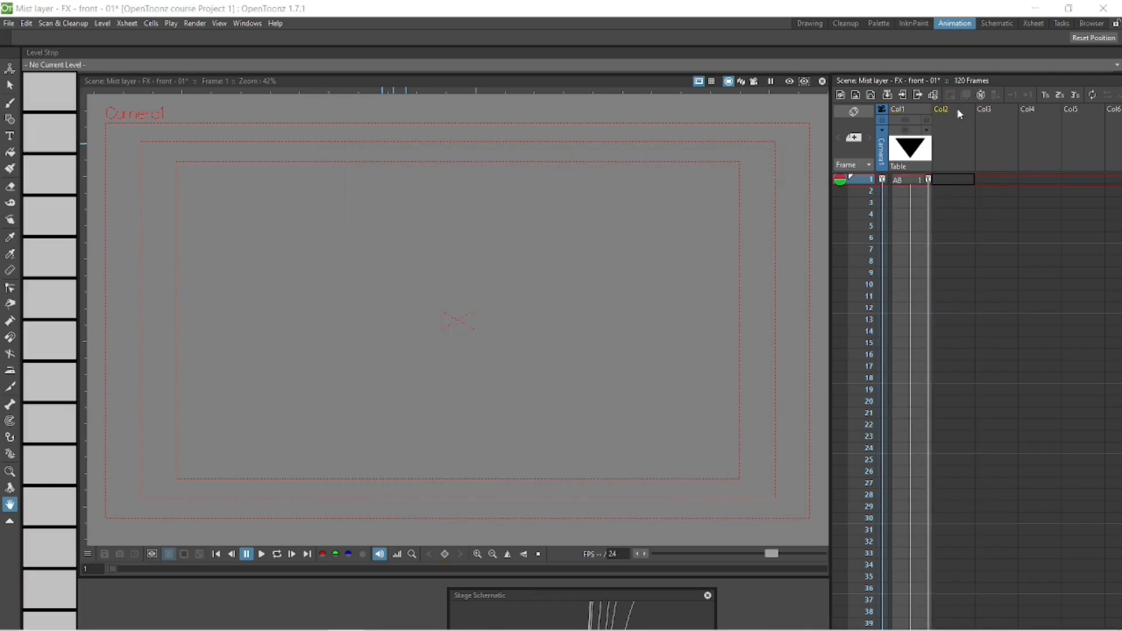
pyautogui.click(956, 180)
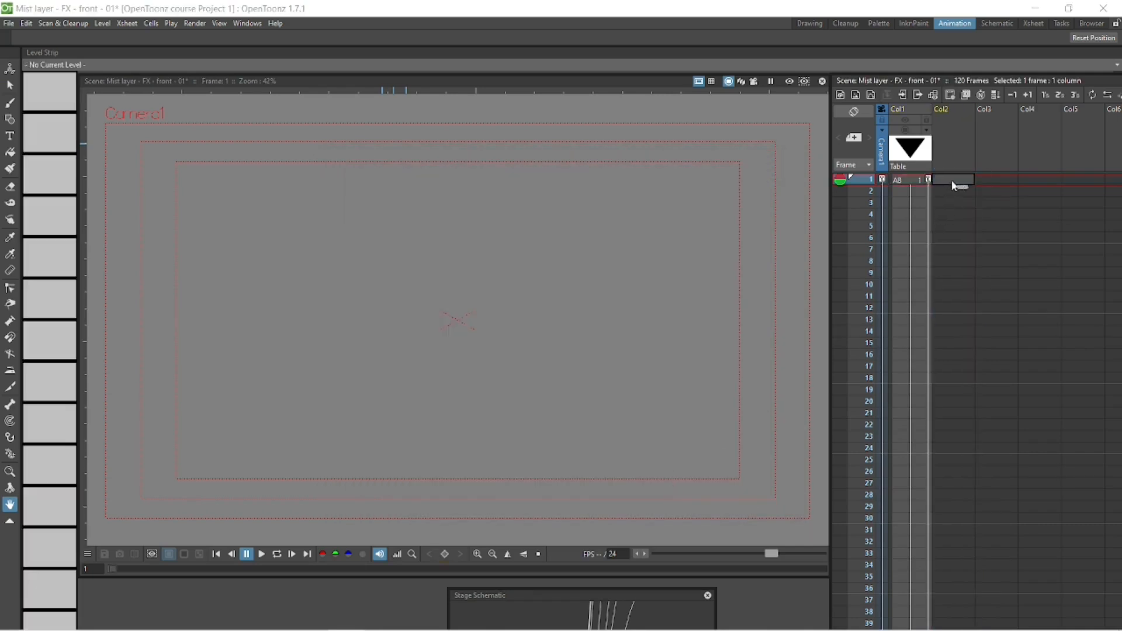
pyautogui.click(10, 103)
pyautogui.click(704, 328)
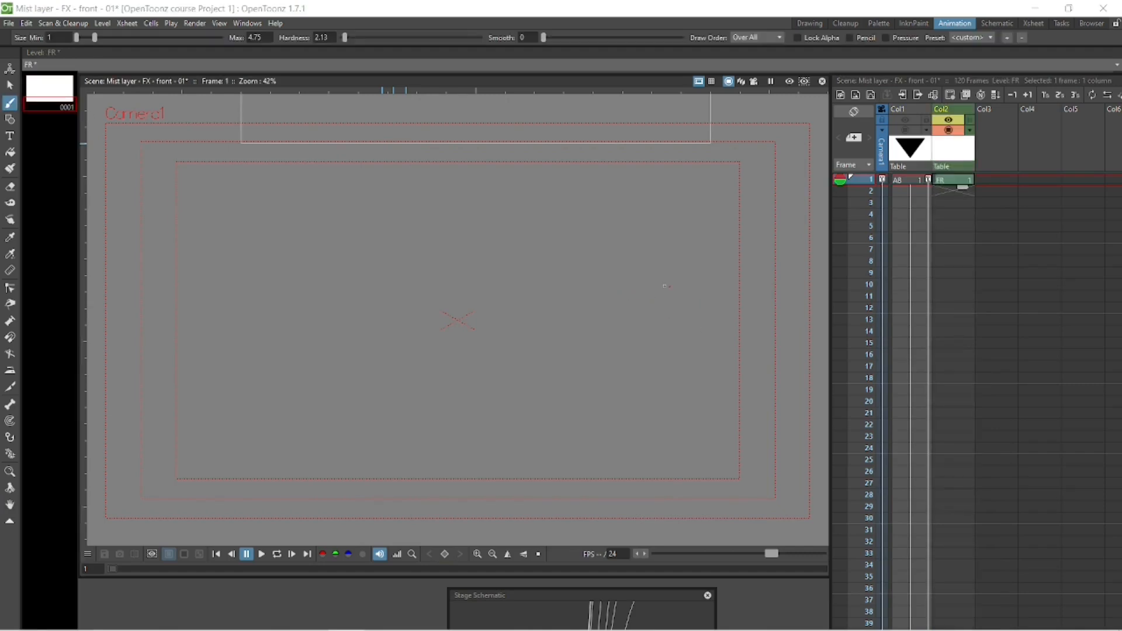
# Scale the blank drawing at frame 1 to about 166% and position it so it covers the whole camera frame.
pyautogui.hotkey('shift', 'space')
pyautogui.moveTo(645, 321); pyautogui.dragTo(651, 329)
pyautogui.click(10, 69)
pyautogui.moveTo(531, 114); pyautogui.dragTo(438, 380)
pyautogui.click(84, 37)
pyautogui.click(81, 73)
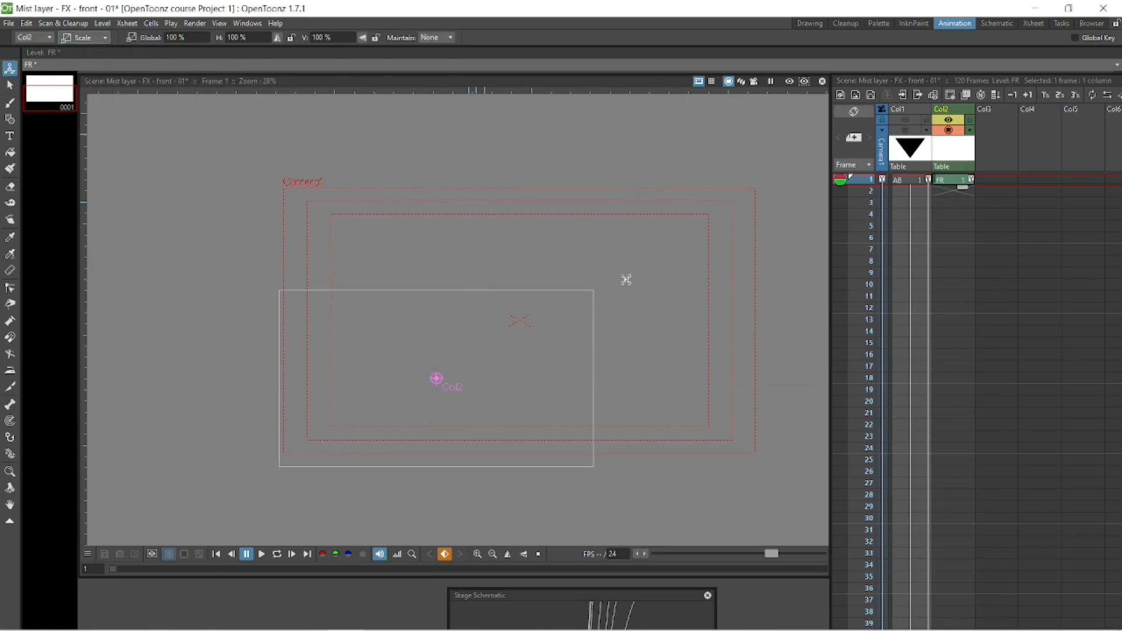
pyautogui.moveTo(626, 279); pyautogui.dragTo(706, 199)
pyautogui.click(85, 38)
pyautogui.click(79, 51)
pyautogui.moveTo(512, 304); pyautogui.dragTo(586, 250)
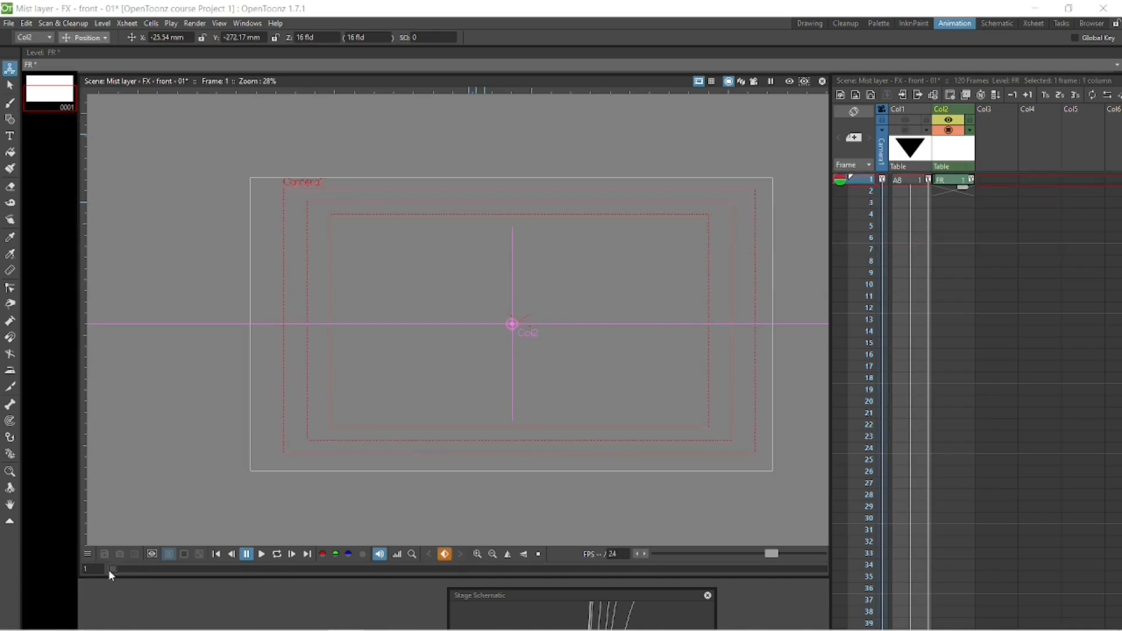
# Resize the Xsheet panel and extend the Col2 drawing's exposure to the end of the scene at frame 120.
pyautogui.moveTo(1038, 85); pyautogui.dragTo(987, 86)
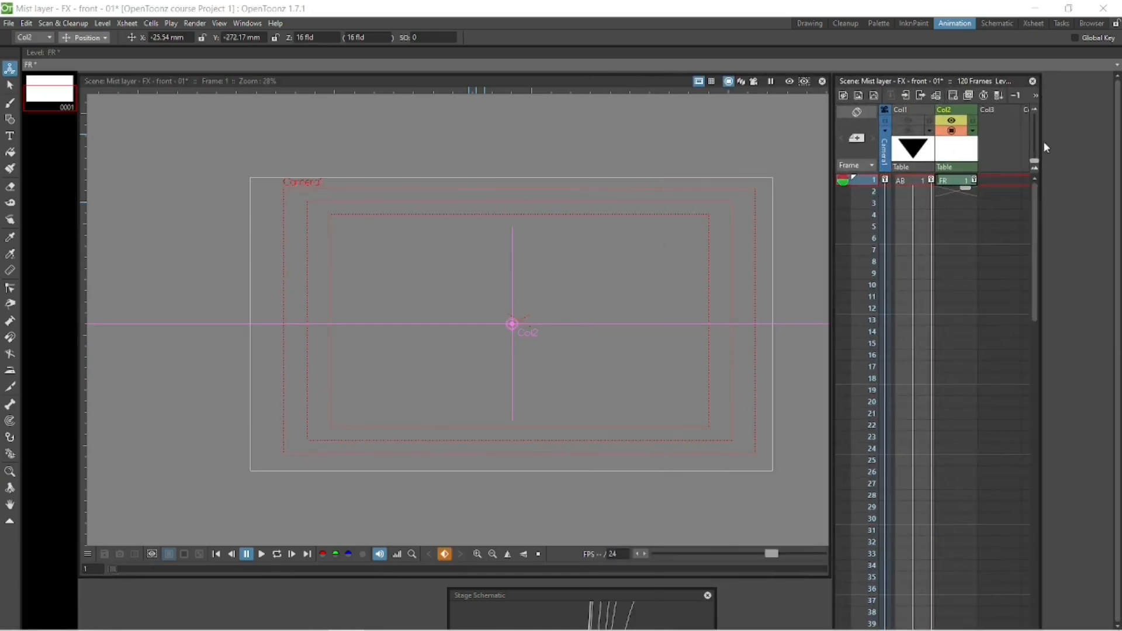
pyautogui.moveTo(1042, 142); pyautogui.dragTo(1106, 144)
pyautogui.moveTo(1100, 201); pyautogui.dragTo(1067, 542)
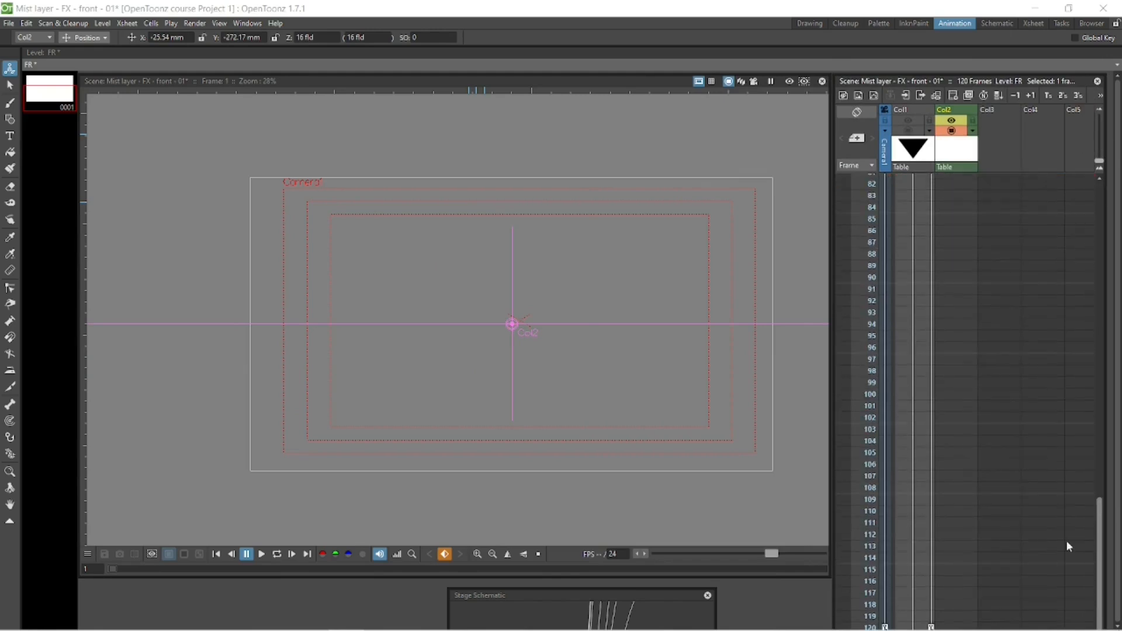
pyautogui.click(957, 626)
pyautogui.moveTo(967, 76)
pyautogui.mouseDown()
pyautogui.moveTo(967, 139)
pyautogui.moveTo(979, 82)
pyautogui.mouseUp()
pyautogui.moveTo(1102, 502); pyautogui.dragTo(1102, 529)
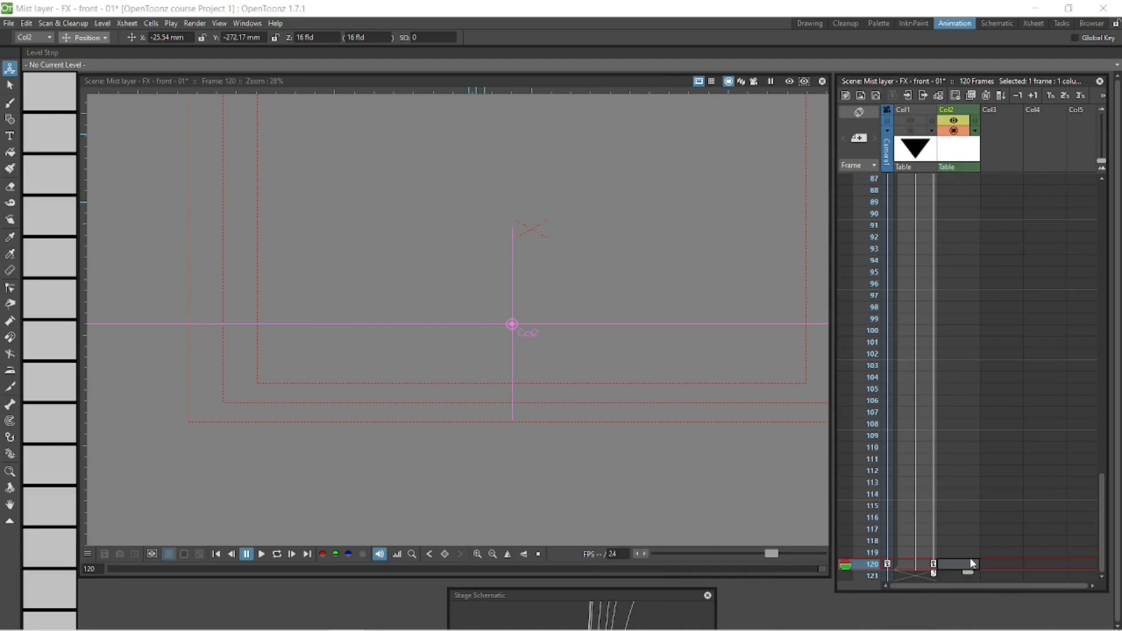
pyautogui.rightClick(969, 561)
pyautogui.click(1016, 611)
# Enlarge the Col2 drawing at frame 119 towards the full camera width.
pyautogui.moveTo(813, 574); pyautogui.dragTo(739, 524)
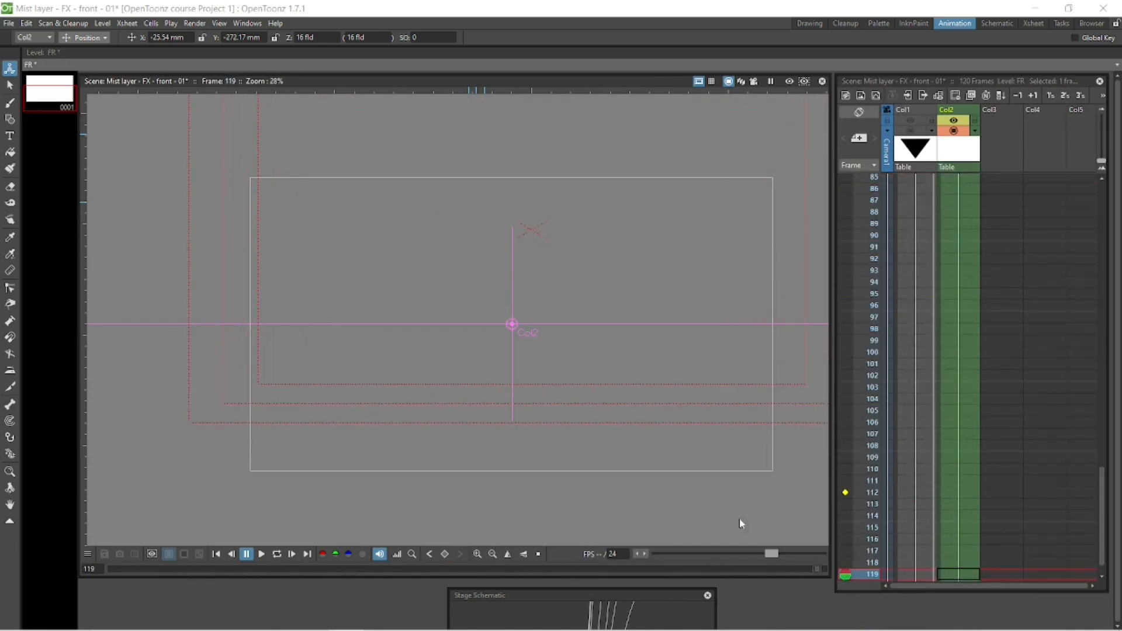
pyautogui.scroll(-3, 640, 503)
pyautogui.moveTo(591, 377); pyautogui.dragTo(543, 451)
pyautogui.click(88, 38)
pyautogui.click(85, 78)
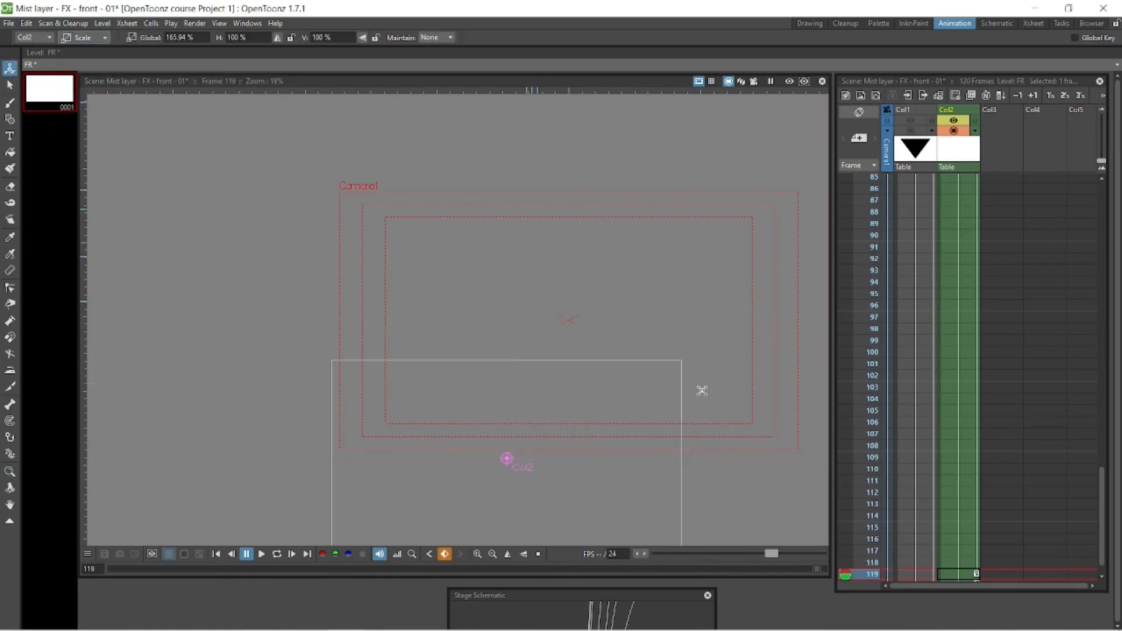
pyautogui.moveTo(702, 391); pyautogui.dragTo(757, 372)
# Reposition the enlarged Col2 drawing at frame 119 to cover the camera, and return to frame 1.
pyautogui.click(90, 39)
pyautogui.click(91, 43)
pyautogui.click(93, 40)
pyautogui.click(90, 49)
pyautogui.moveTo(566, 415); pyautogui.dragTo(621, 487)
pyautogui.moveTo(795, 569); pyautogui.dragTo(112, 571)
pyautogui.scroll(6, 386, 393)
pyautogui.press('space')
pyautogui.moveTo(408, 391); pyautogui.dragTo(105, 380)
pyautogui.scroll(-2, 489, 318)
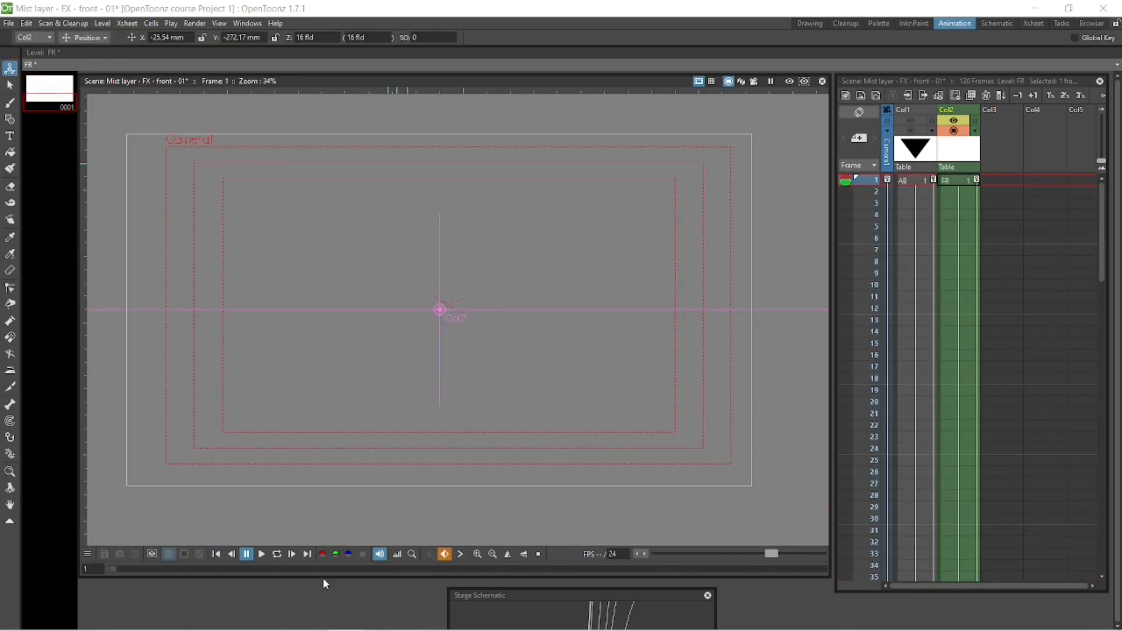
# Move the Stage Schematic panel over the viewer and enlarge it.
pyautogui.moveTo(473, 596); pyautogui.dragTo(213, 198)
pyautogui.moveTo(456, 212); pyautogui.dragTo(820, 213)
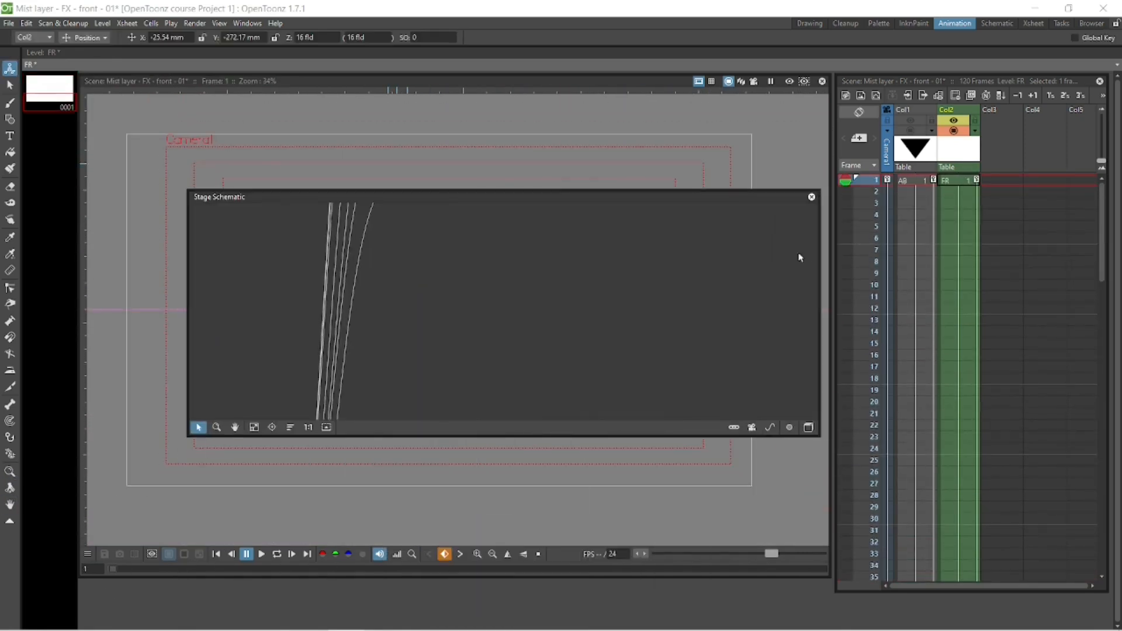
pyautogui.moveTo(657, 189); pyautogui.dragTo(657, 108)
pyautogui.moveTo(461, 441); pyautogui.dragTo(461, 567)
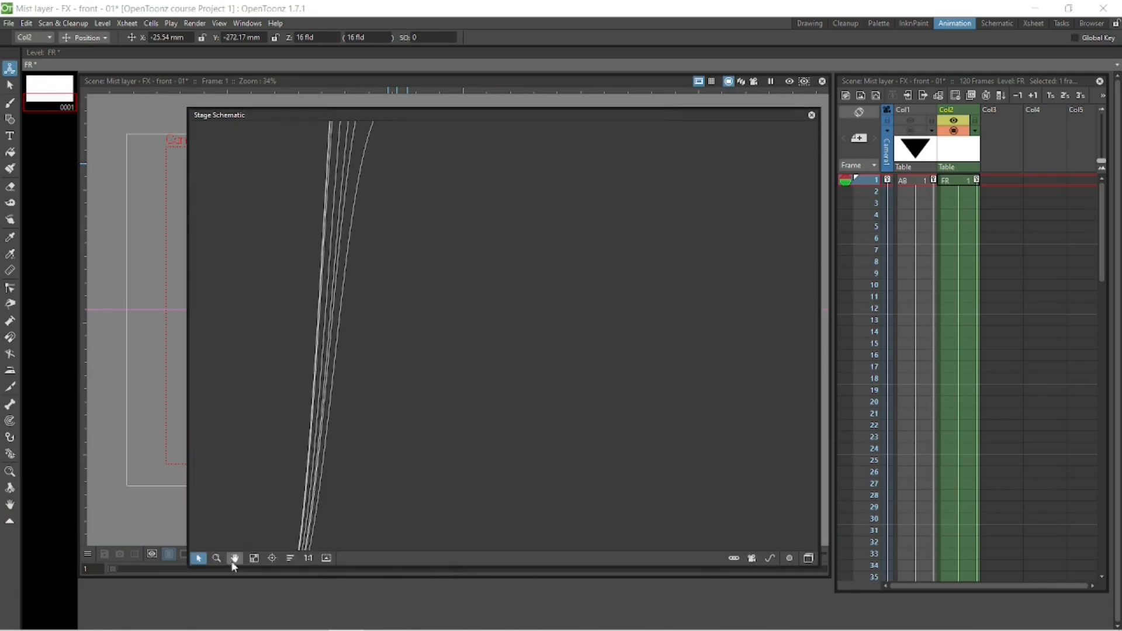
# Delete the seven leftover orange nodes linked to the Table in the Stage Schematic.
pyautogui.click(217, 559)
pyautogui.scroll(-7, 496, 398)
pyautogui.click(199, 558)
pyautogui.moveTo(518, 317); pyautogui.dragTo(418, 139)
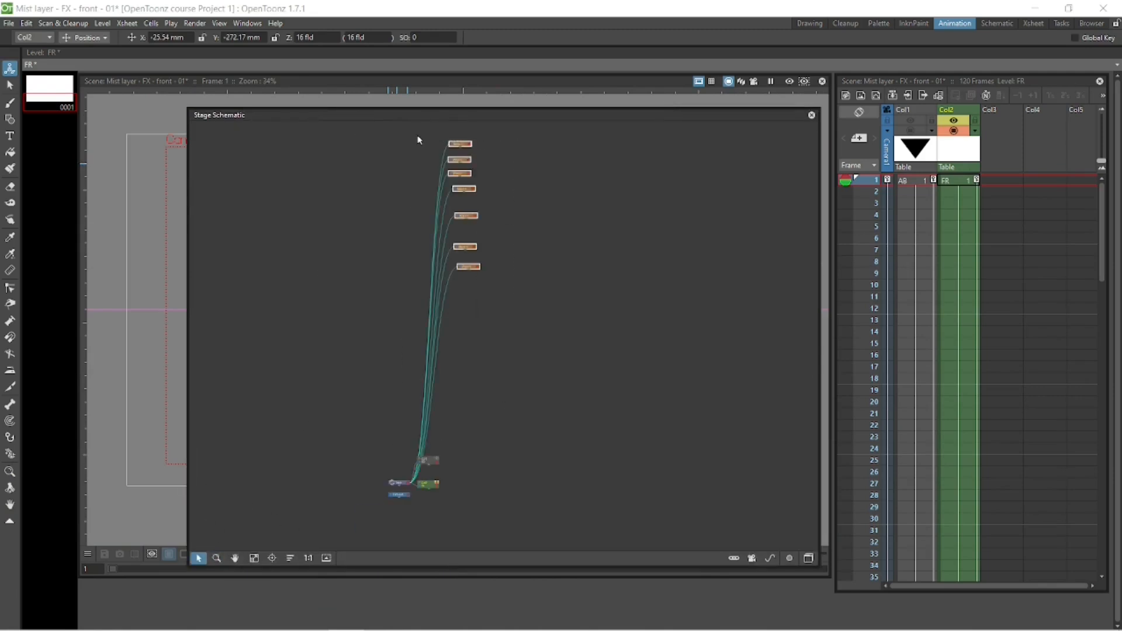
pyautogui.press('Delete')
# Bring the remaining stage nodes into view and expand the Col1 node's thumbnail.
pyautogui.scroll(6, 468, 489)
pyautogui.click(234, 558)
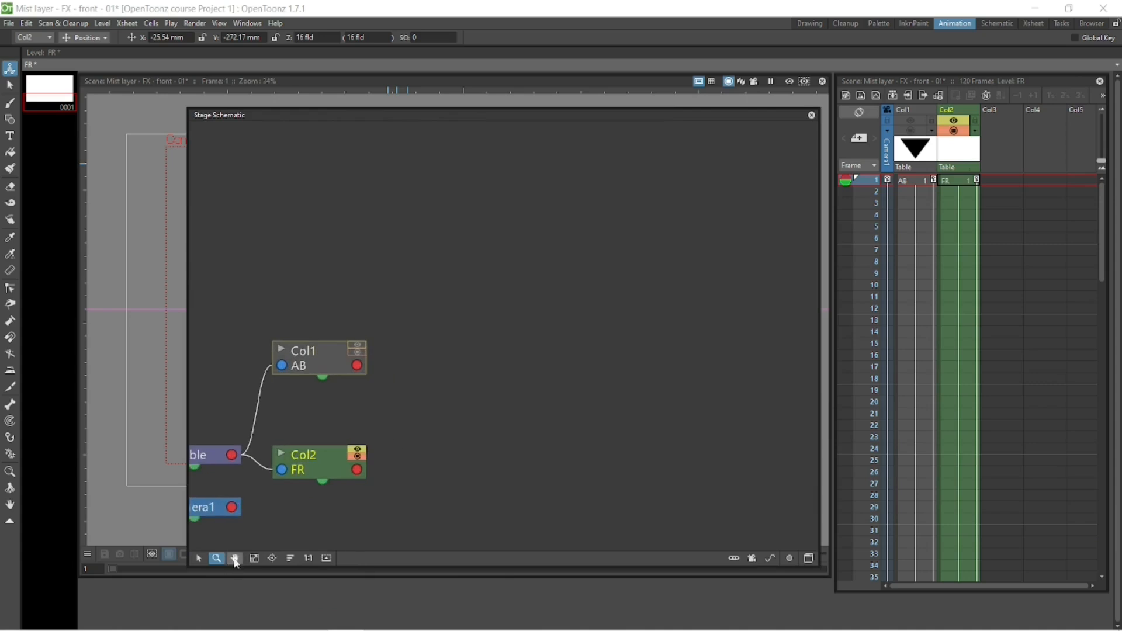
pyautogui.moveTo(456, 421); pyautogui.dragTo(689, 357)
pyautogui.click(199, 558)
pyautogui.click(519, 290)
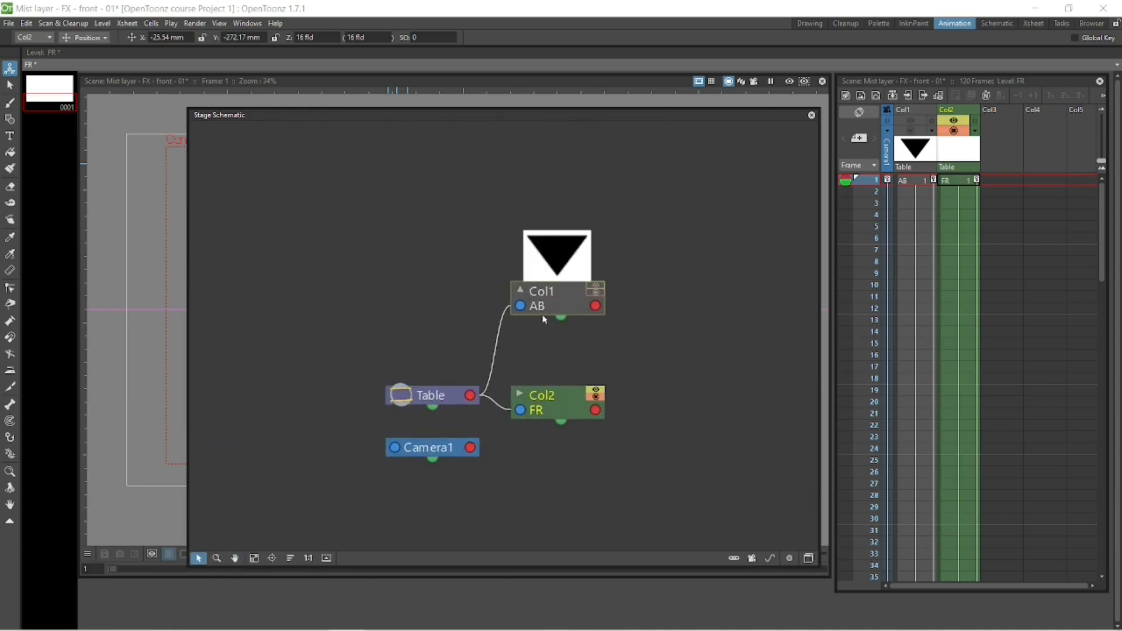
# Switch to the FX Schematic and move the Col1 node close to the XSheet node.
pyautogui.click(808, 559)
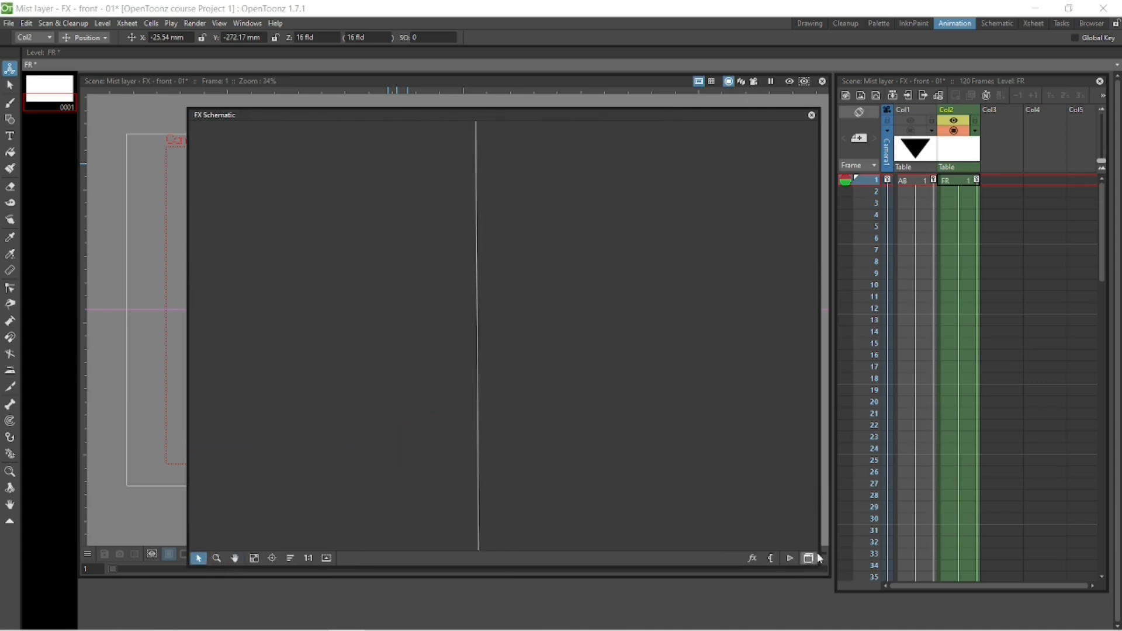
pyautogui.click(216, 558)
pyautogui.click(200, 561)
pyautogui.moveTo(536, 170); pyautogui.dragTo(531, 321)
pyautogui.click(235, 559)
pyautogui.click(217, 558)
pyautogui.moveTo(514, 421); pyautogui.dragTo(492, 332)
pyautogui.click(236, 559)
pyautogui.moveTo(481, 245); pyautogui.dragTo(486, 470)
pyautogui.click(197, 560)
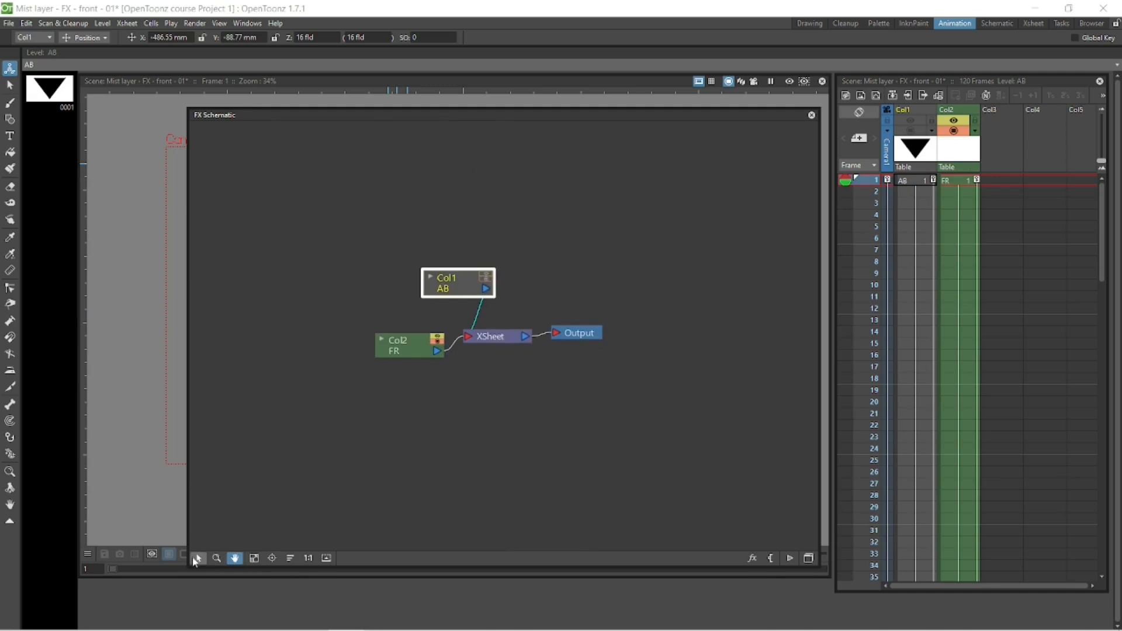
# Add a Clouds effect from the Render category to the FX Schematic.
pyautogui.click(472, 419)
pyautogui.rightClick(473, 419)
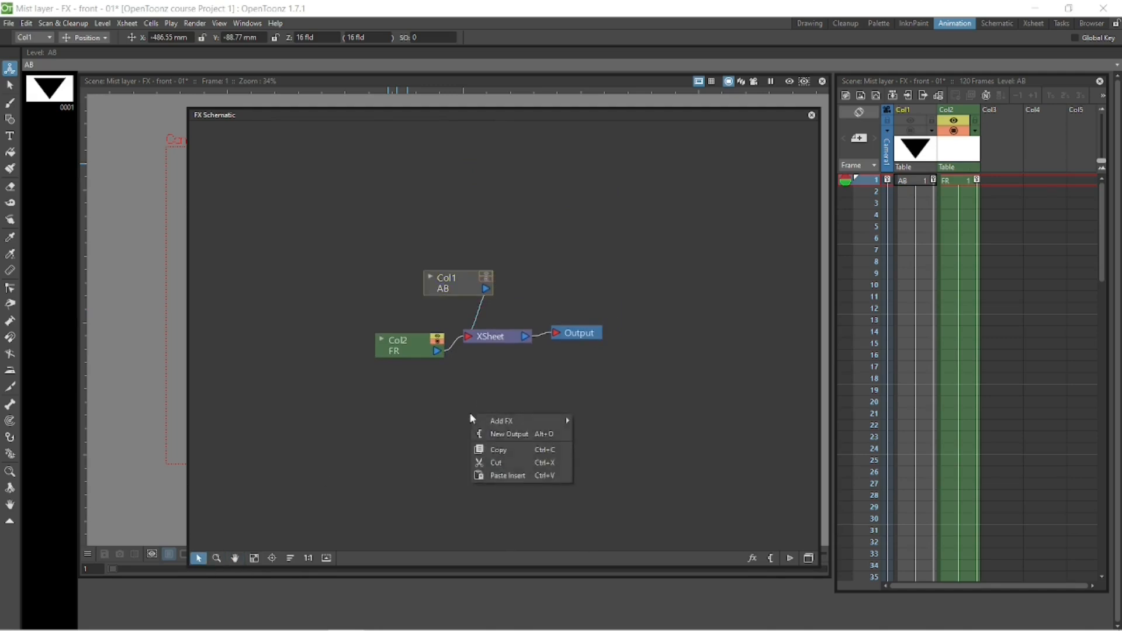
pyautogui.moveTo(540, 422)
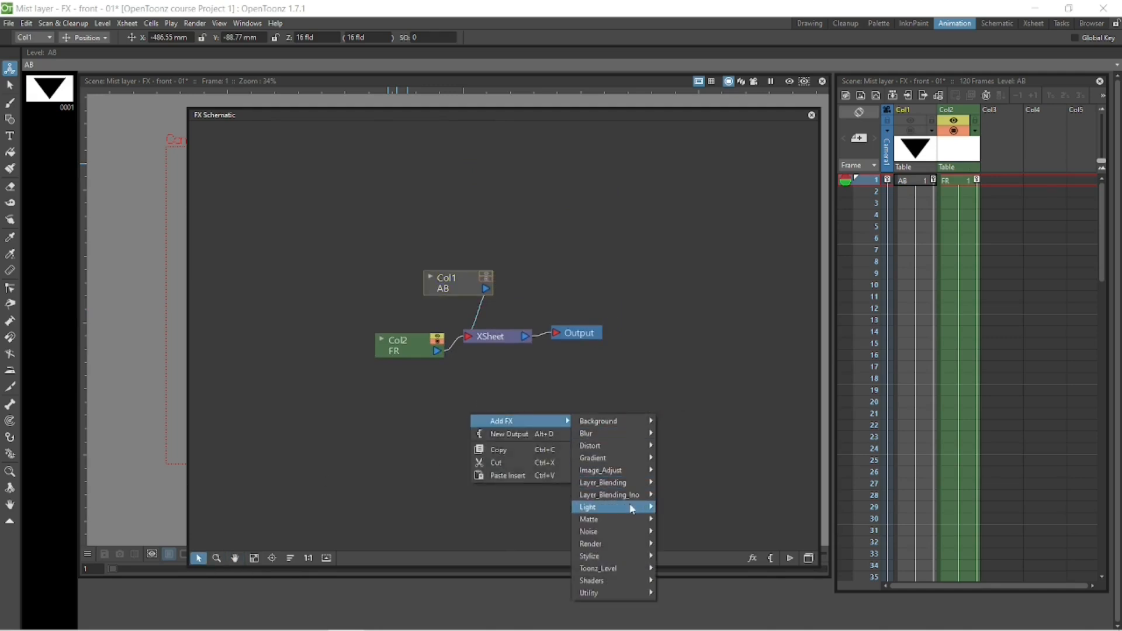
pyautogui.moveTo(624, 545)
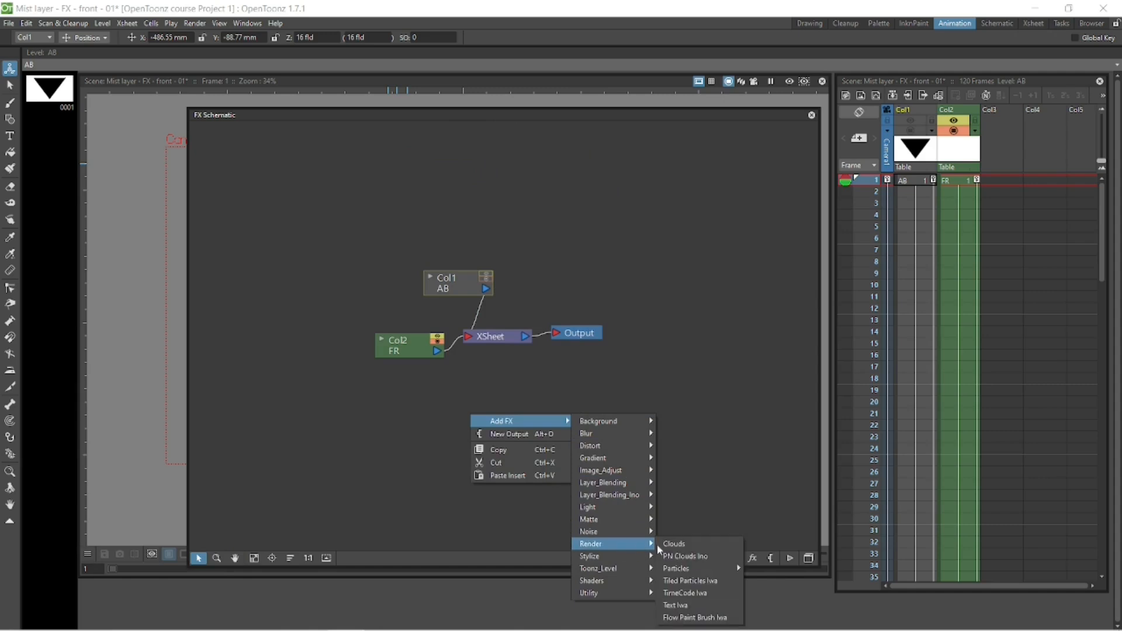
pyautogui.click(688, 544)
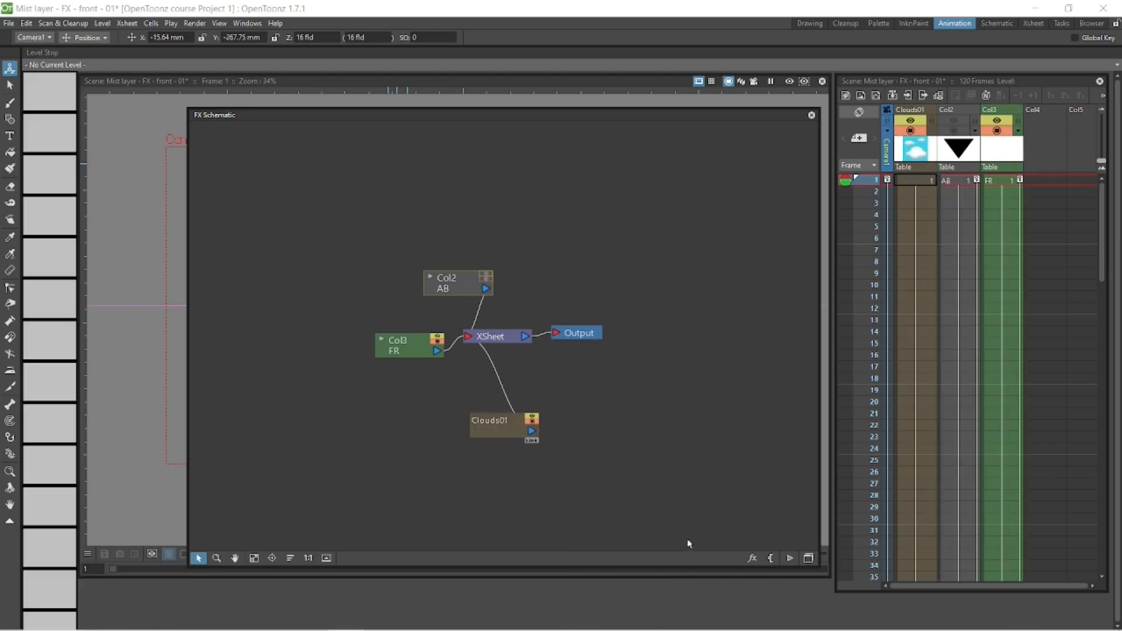
# Review the settings of the Clouds01 node.
pyautogui.moveTo(513, 446)
pyautogui.mouseDown()
pyautogui.moveTo(500, 467)
pyautogui.moveTo(525, 440)
pyautogui.mouseUp()
pyautogui.doubleClick(525, 440)
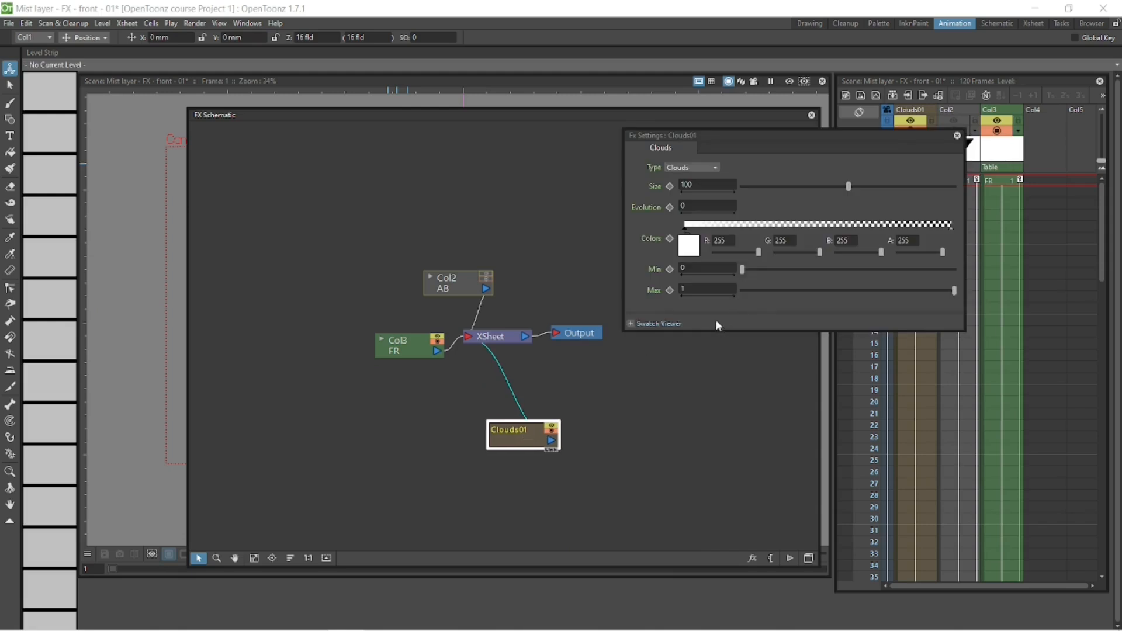
pyautogui.click(631, 460)
pyautogui.click(957, 135)
# Preview the Clouds effect by playing the scene in a loop, then stop playback.
pyautogui.moveTo(691, 115); pyautogui.dragTo(624, 514)
pyautogui.click(790, 82)
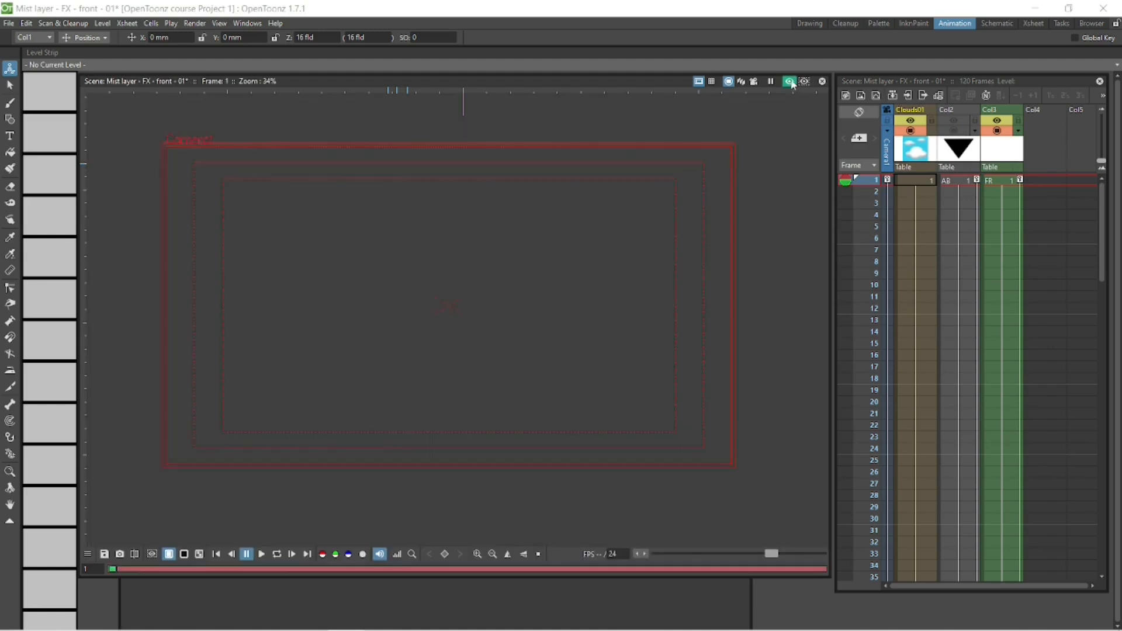
pyautogui.click(276, 554)
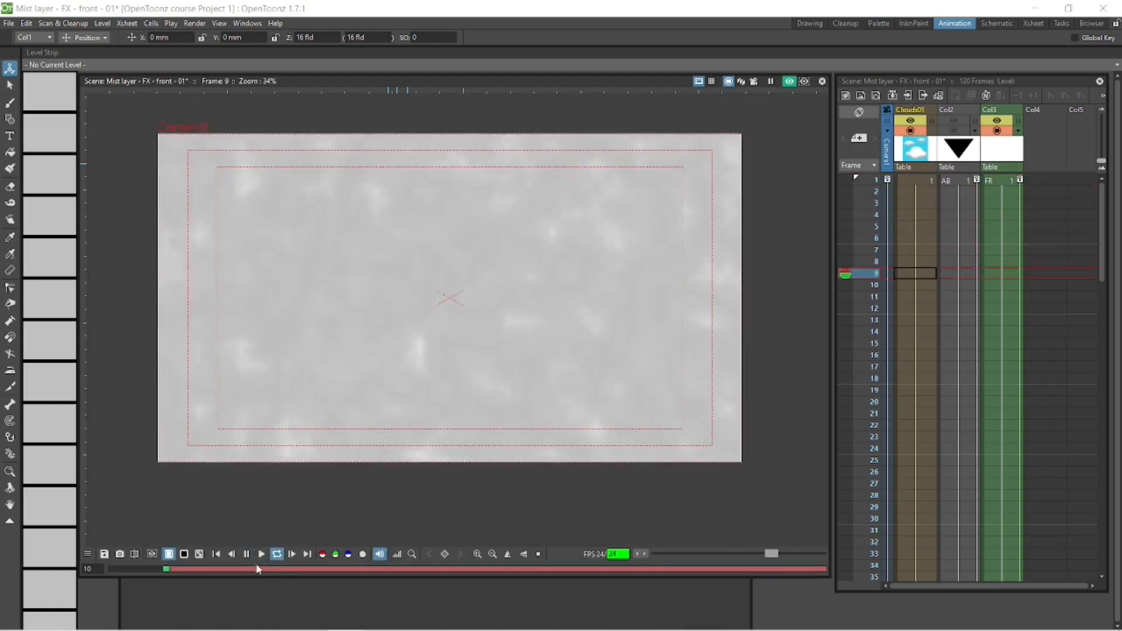
pyautogui.click(246, 554)
pyautogui.click(237, 590)
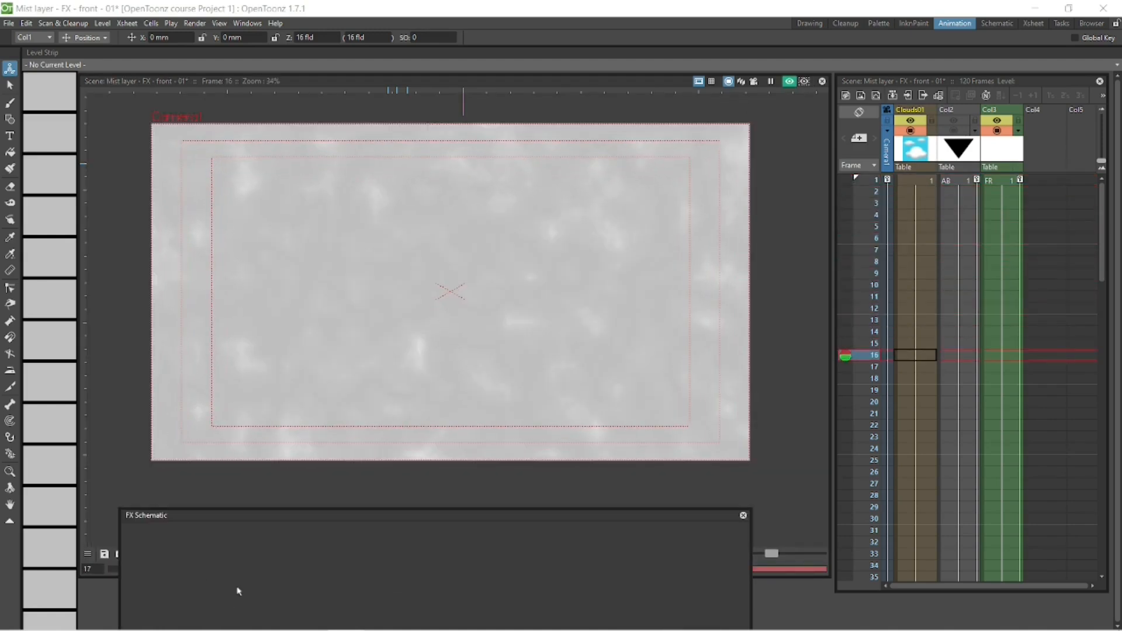
# Reduce the size of the Clouds01 effect to 40.443.
pyautogui.moveTo(304, 514); pyautogui.dragTo(412, 134)
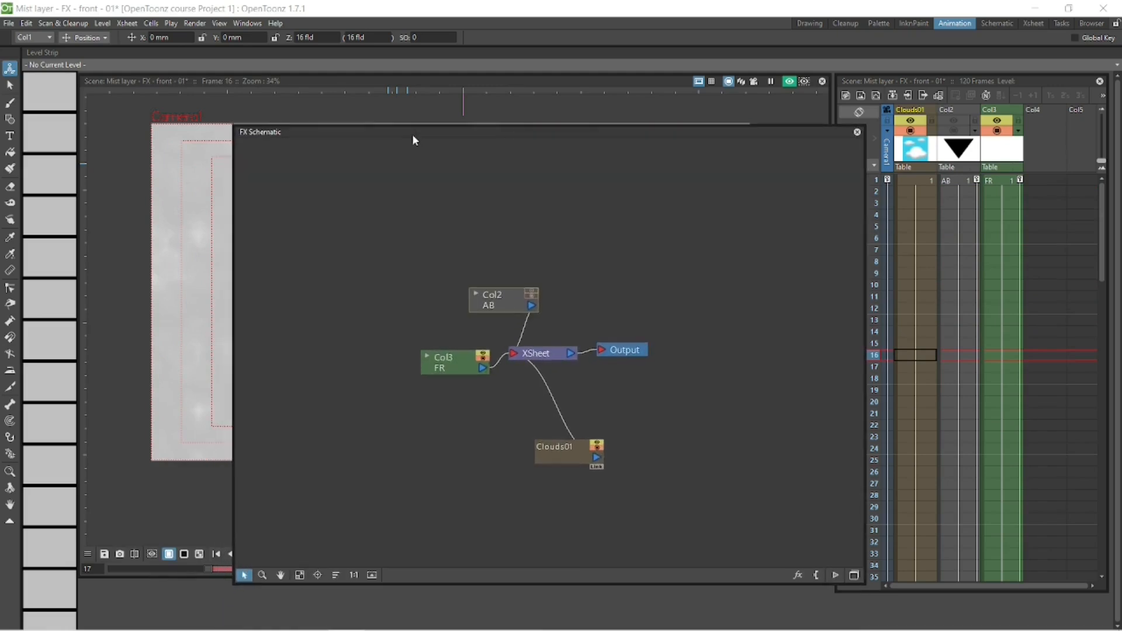
pyautogui.doubleClick(562, 461)
pyautogui.moveTo(848, 187); pyautogui.dragTo(785, 188)
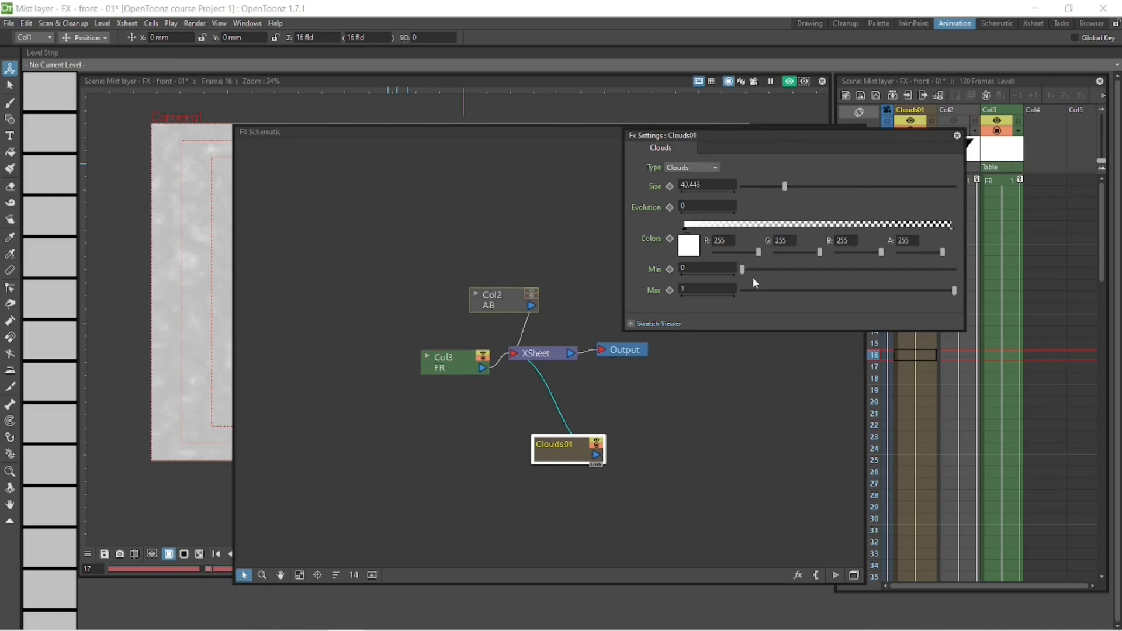
pyautogui.click(957, 135)
# Play the preview from frame 1 to check the smaller cloud pattern.
pyautogui.moveTo(661, 132); pyautogui.dragTo(600, 495)
pyautogui.moveTo(317, 512); pyautogui.dragTo(331, 599)
pyautogui.click(217, 555)
pyautogui.click(279, 554)
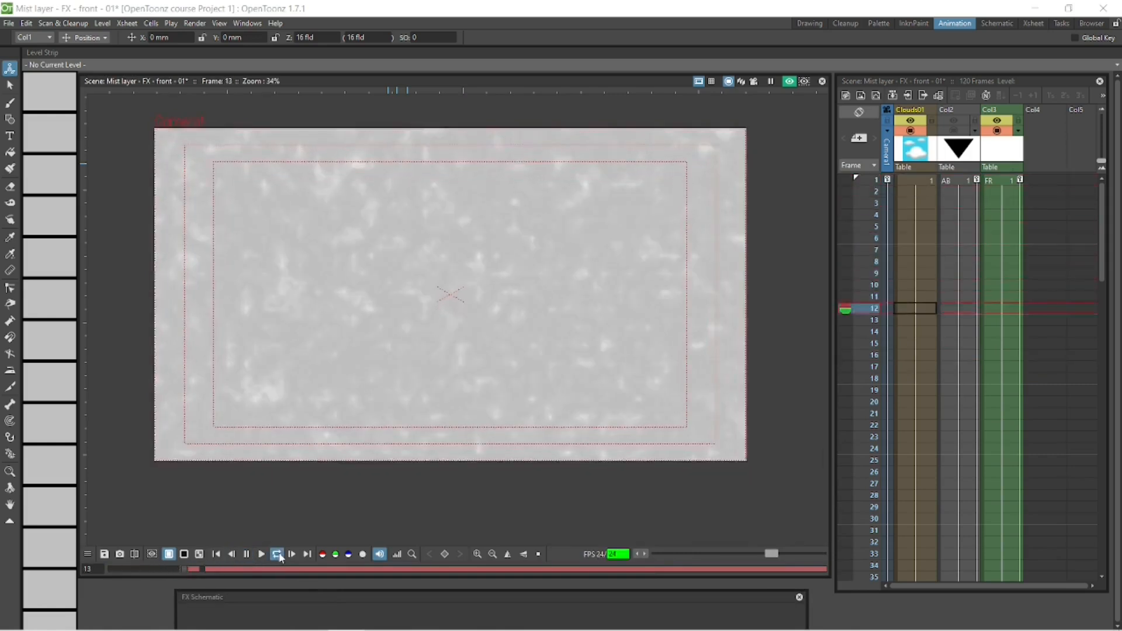
# Check the Clouds01 type options and examine the effect in the viewer.
pyautogui.moveTo(281, 597); pyautogui.dragTo(370, 138)
pyautogui.doubleClick(582, 462)
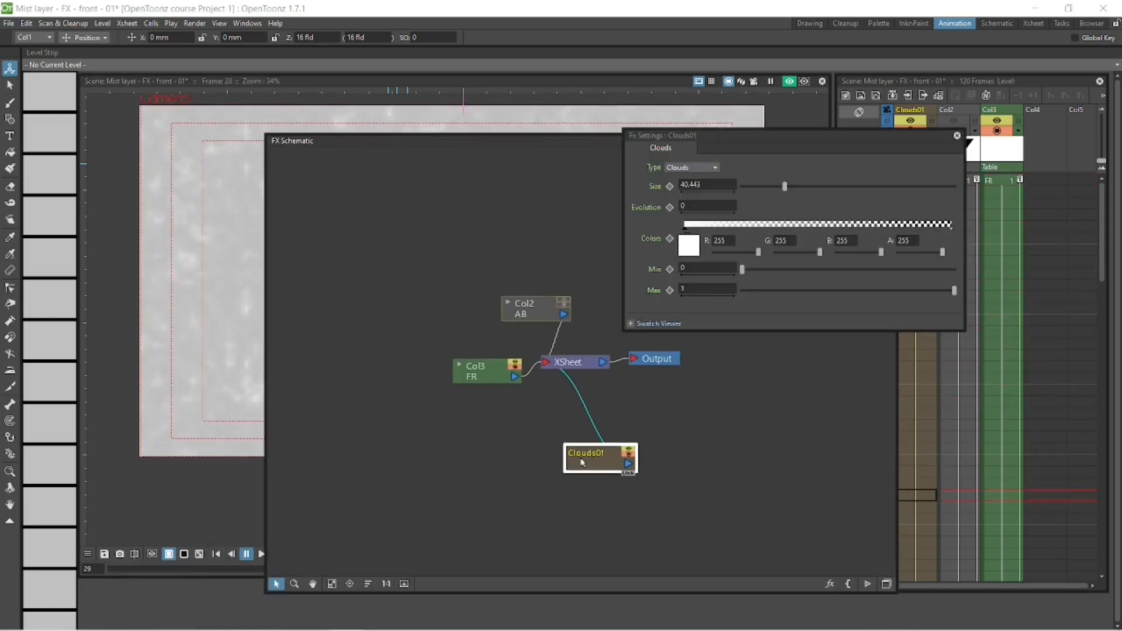
pyautogui.click(716, 168)
pyautogui.click(712, 178)
pyautogui.click(957, 136)
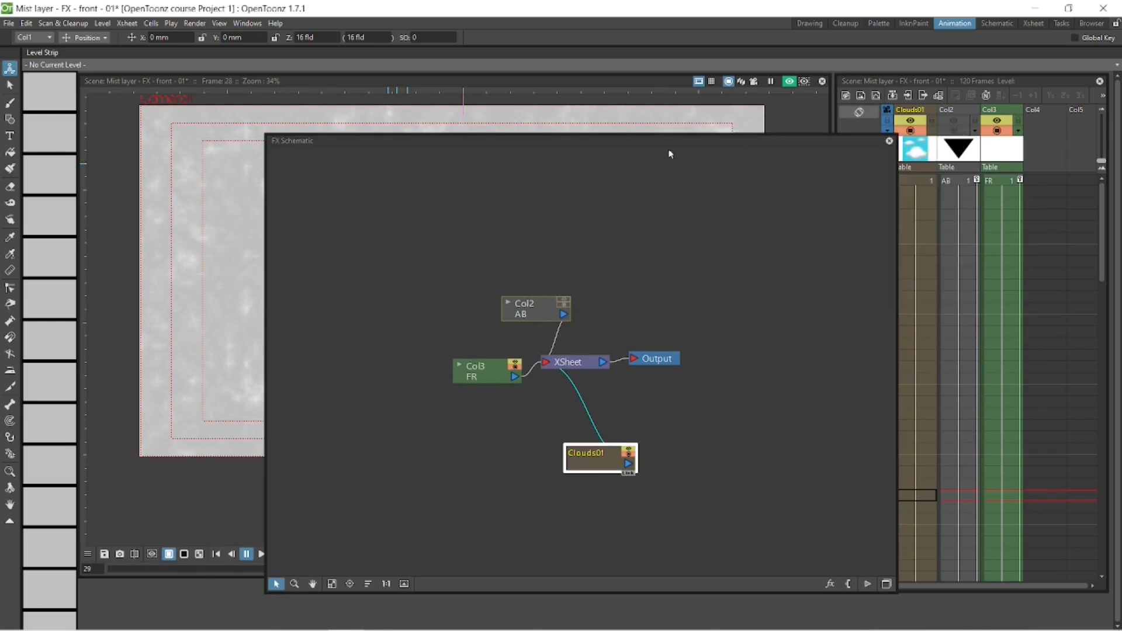
pyautogui.moveTo(671, 143); pyautogui.dragTo(556, 554)
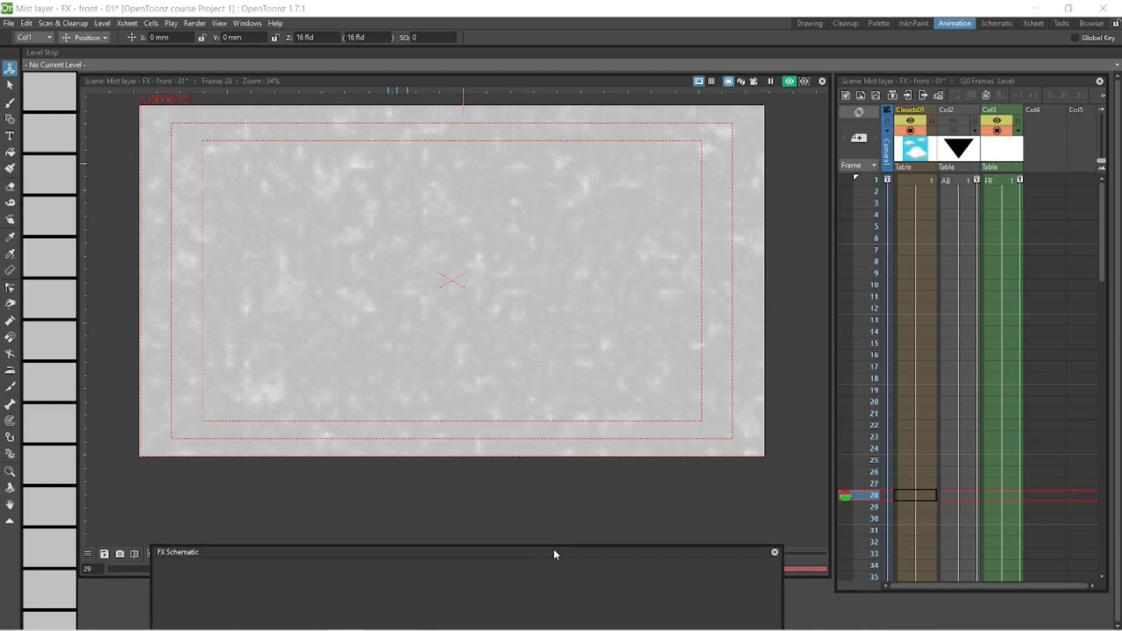
# Delete the Clouds01 node from the FX Schematic.
pyautogui.moveTo(556, 554); pyautogui.dragTo(582, 168)
pyautogui.moveTo(615, 534); pyautogui.dragTo(455, 472)
pyautogui.press('Delete')
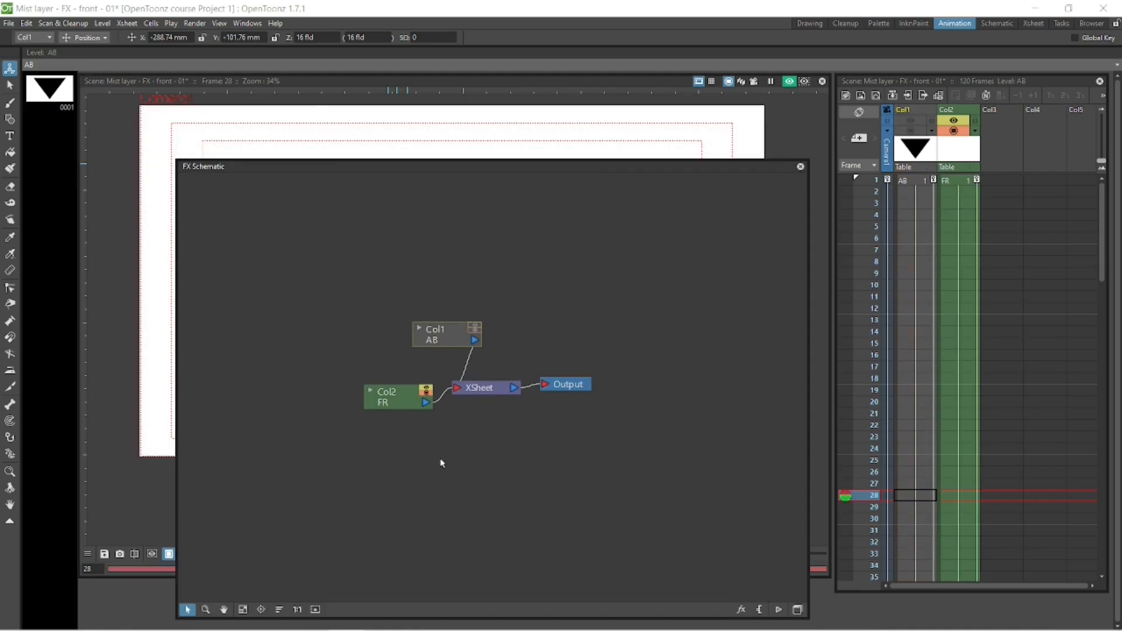
# Add a Trail smoke particles effect from the Render group to the FX Schematic.
pyautogui.rightClick(539, 513)
pyautogui.moveTo(608, 521)
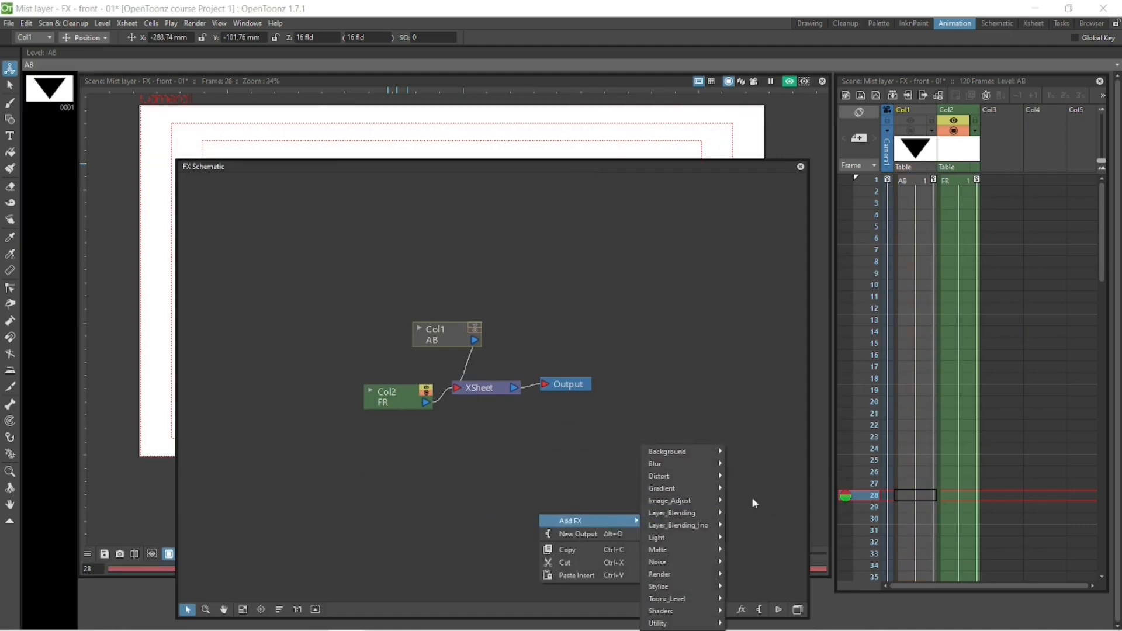
pyautogui.moveTo(703, 567)
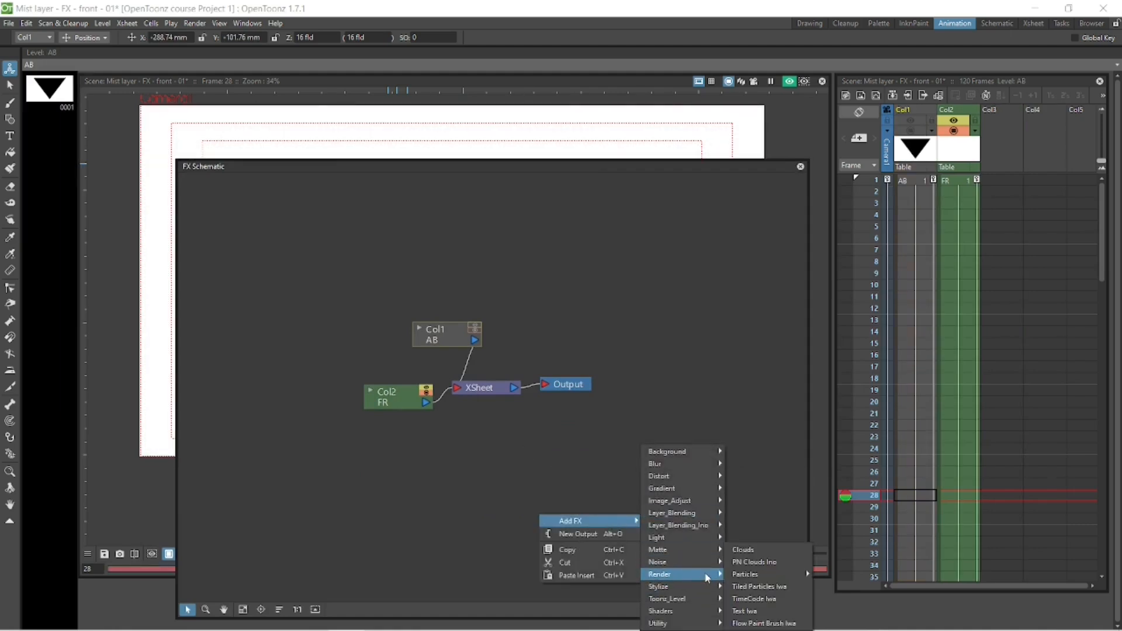
pyautogui.moveTo(770, 576)
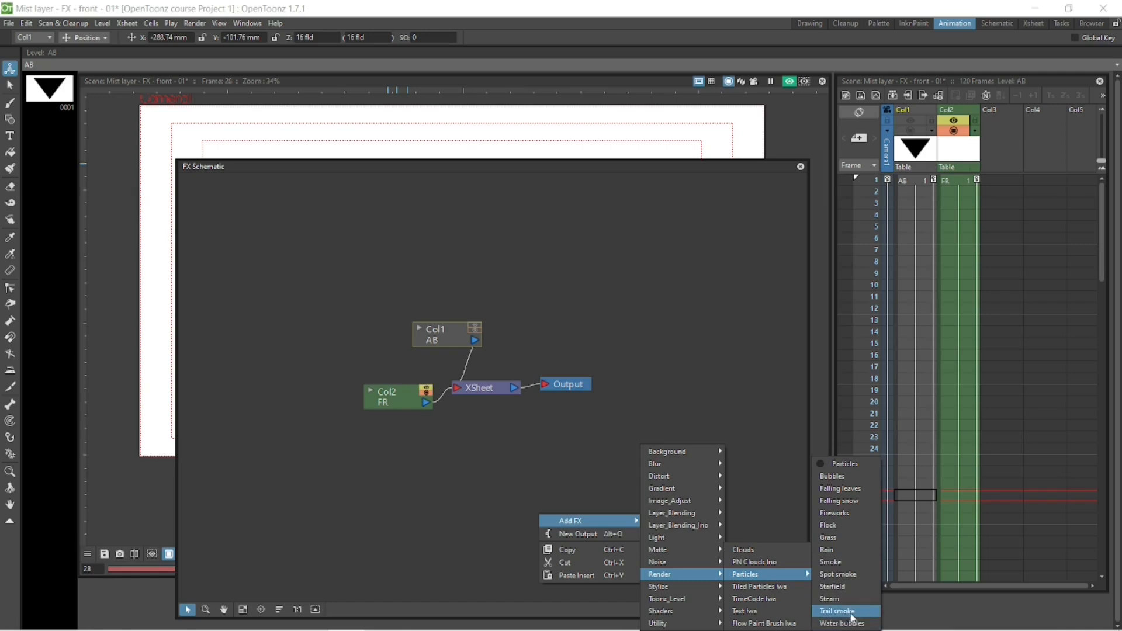
pyautogui.click(837, 611)
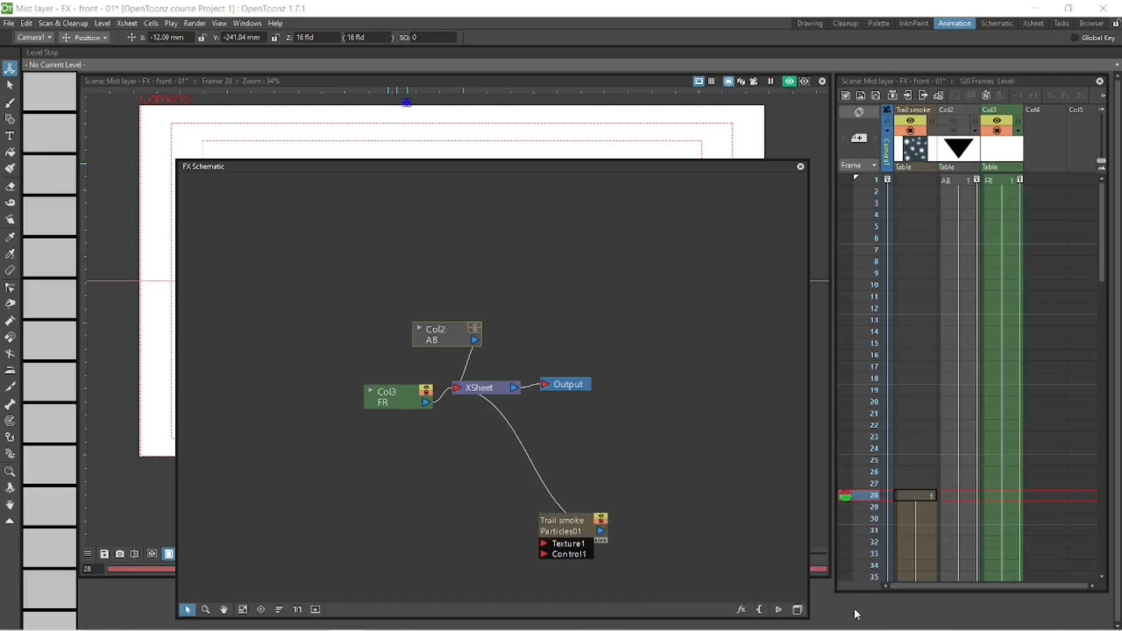
# Play the animation in the viewer to check how the Trail smoke particles move.
pyautogui.moveTo(504, 167); pyautogui.dragTo(449, 620)
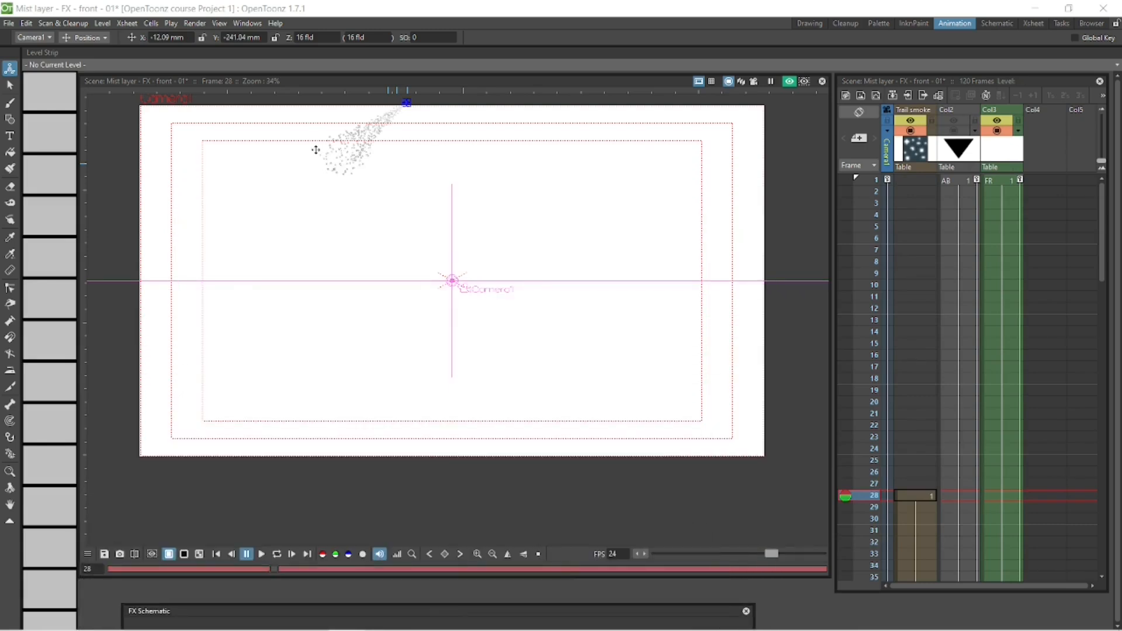
pyautogui.click(261, 555)
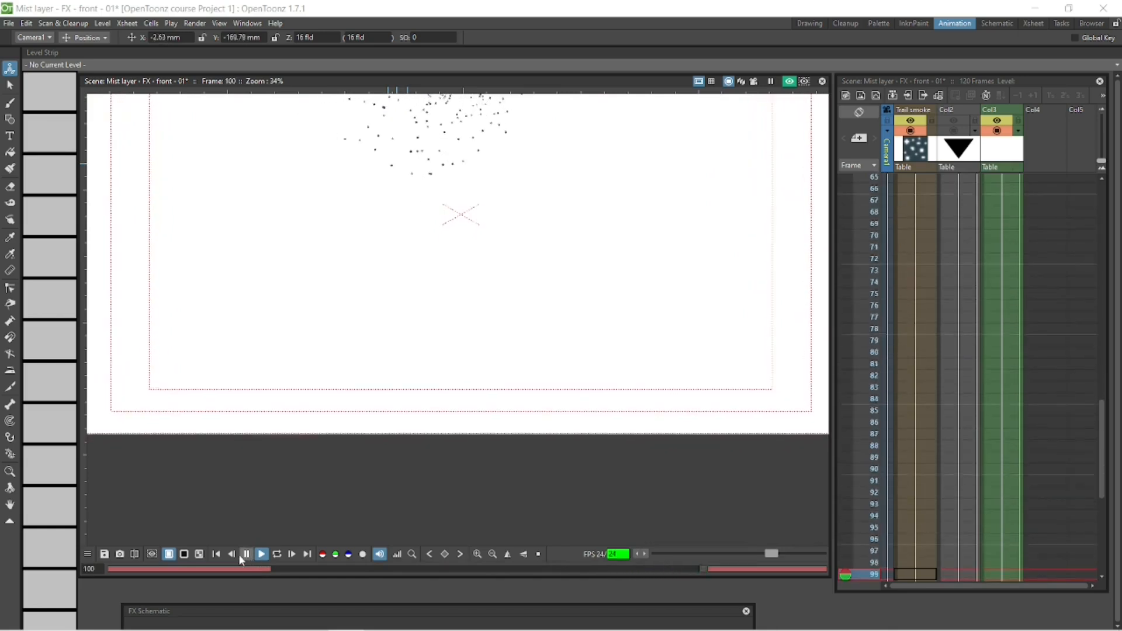
pyautogui.click(242, 555)
pyautogui.hotkey('shift', 'space')
pyautogui.moveTo(499, 385); pyautogui.dragTo(497, 409)
pyautogui.press('space')
pyautogui.press('a')
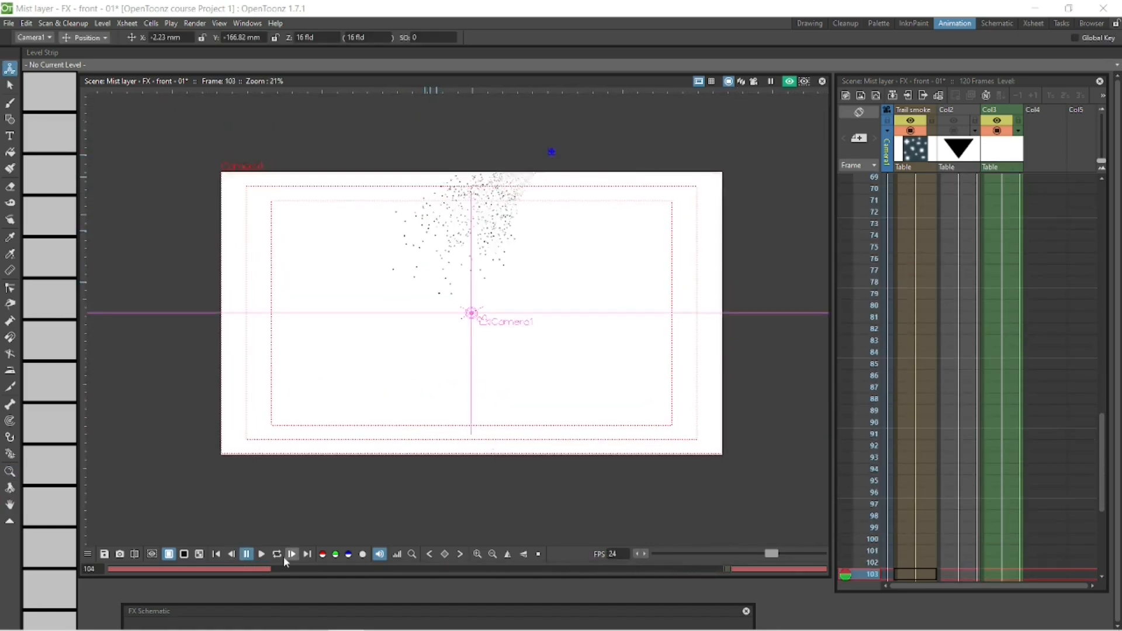
# Loop the playback from frame 1 and stop it to examine the Trail smoke effect again.
pyautogui.click(276, 553)
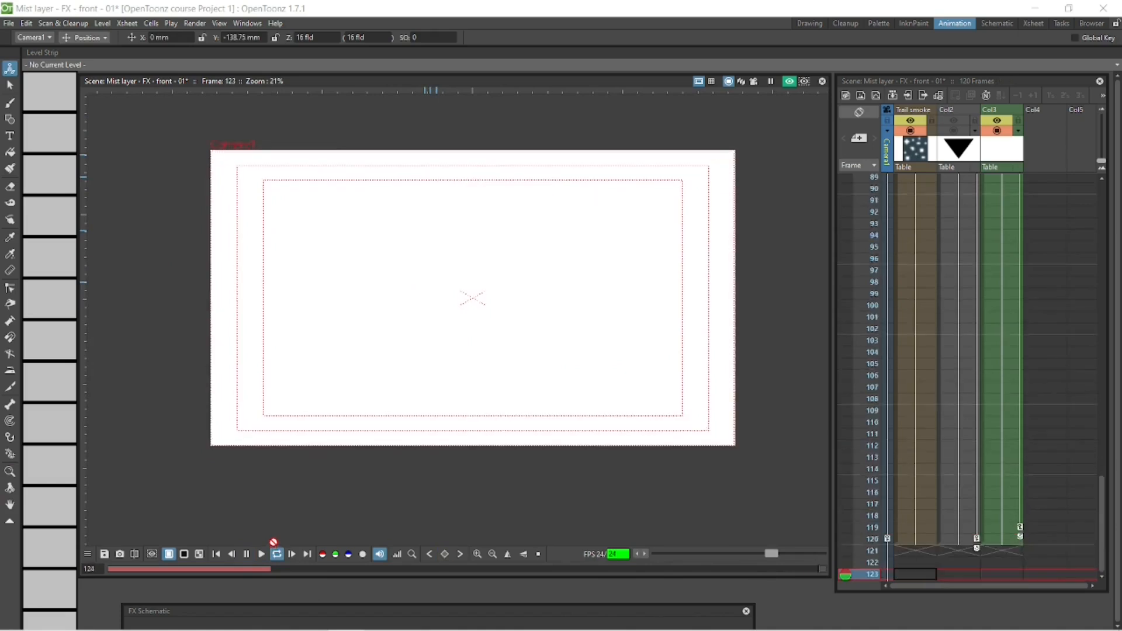
pyautogui.click(260, 557)
pyautogui.click(219, 555)
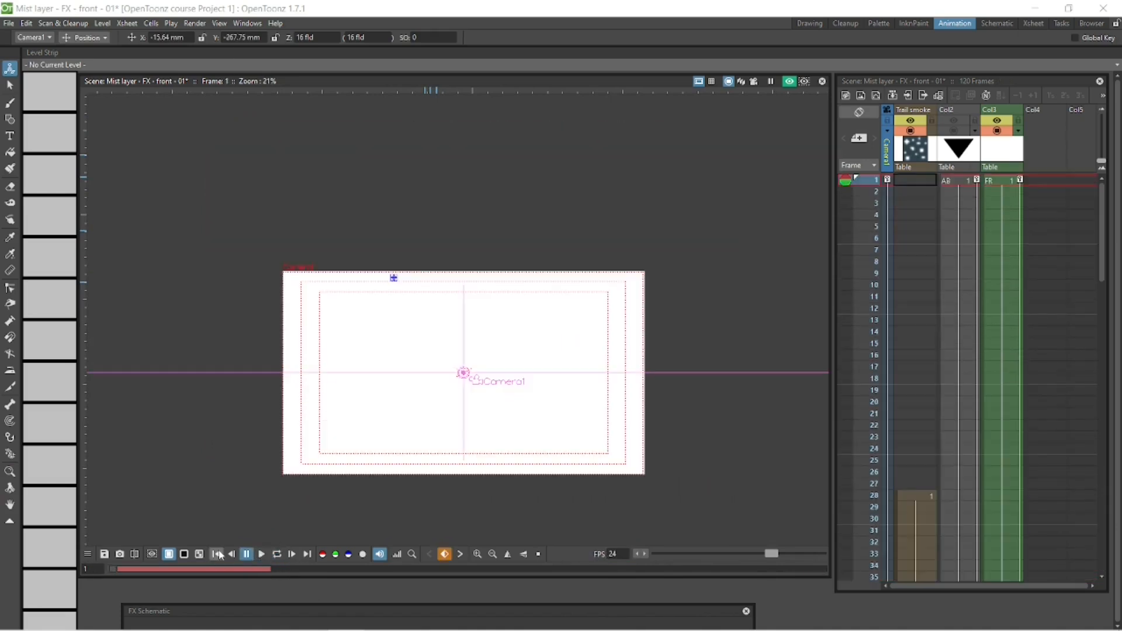
pyautogui.click(276, 554)
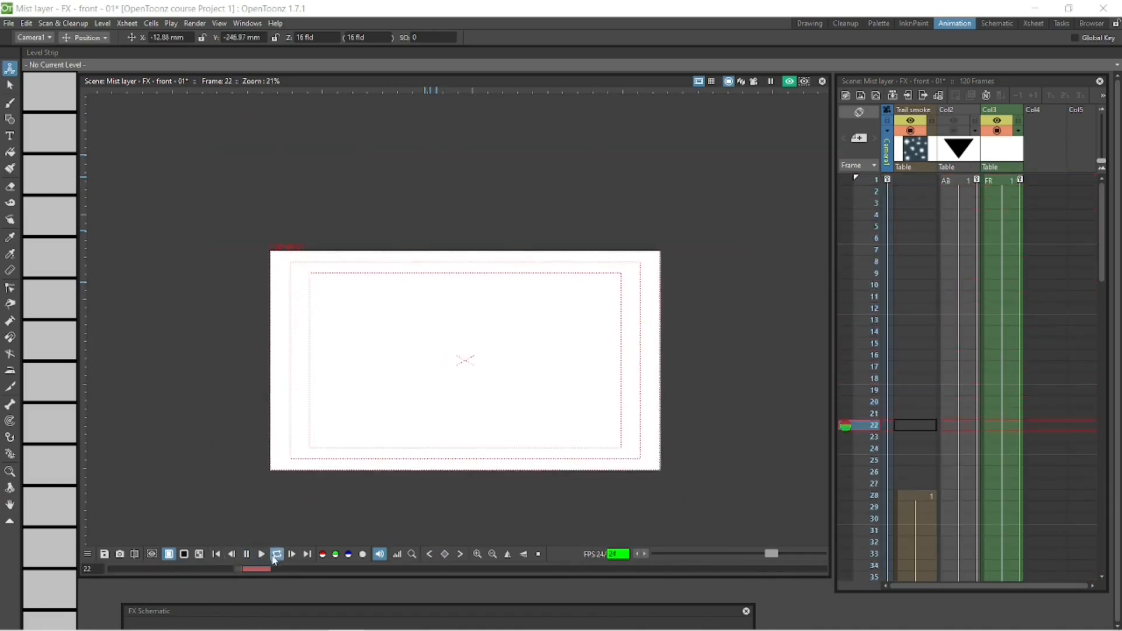
pyautogui.click(240, 556)
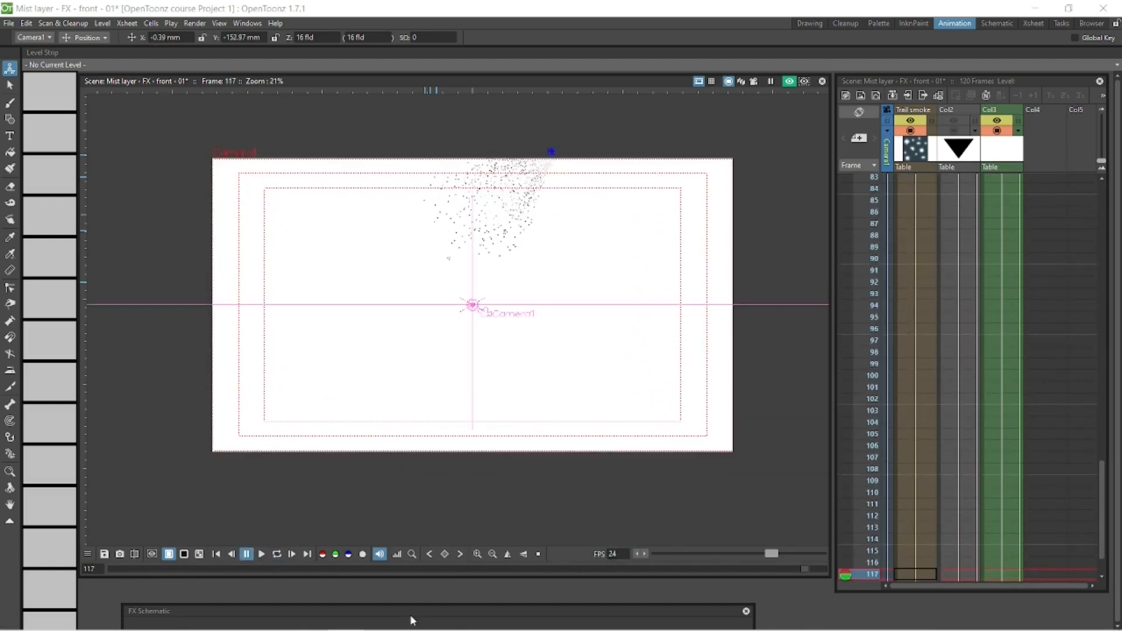
# Delete the Trail smoke node from the FX Schematic.
pyautogui.moveTo(411, 612); pyautogui.dragTo(462, 209)
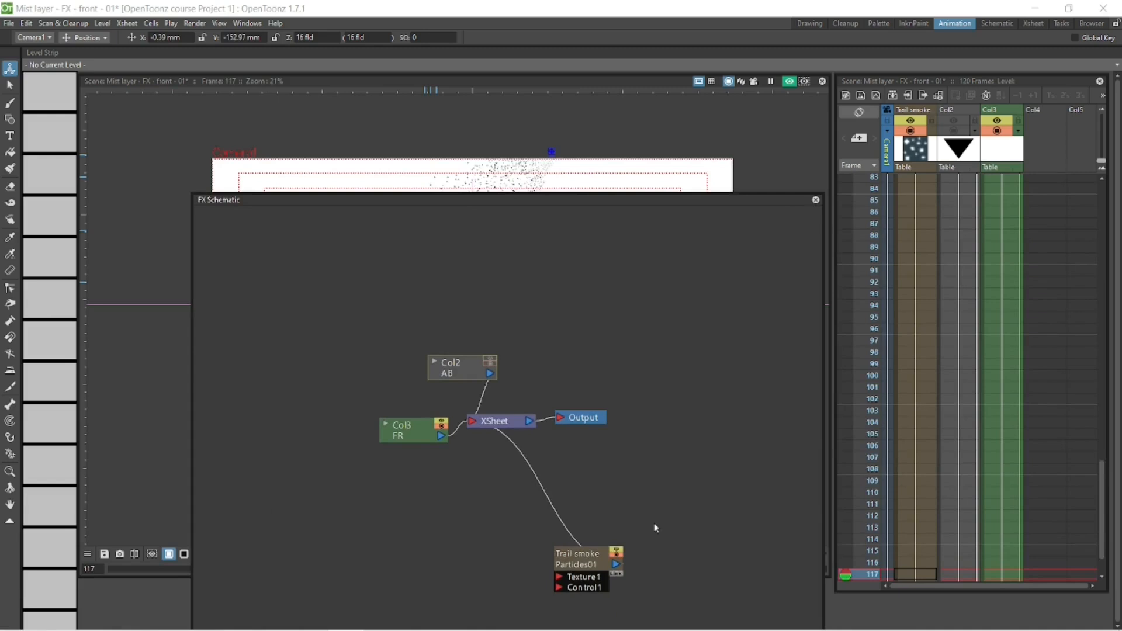
pyautogui.click(578, 556)
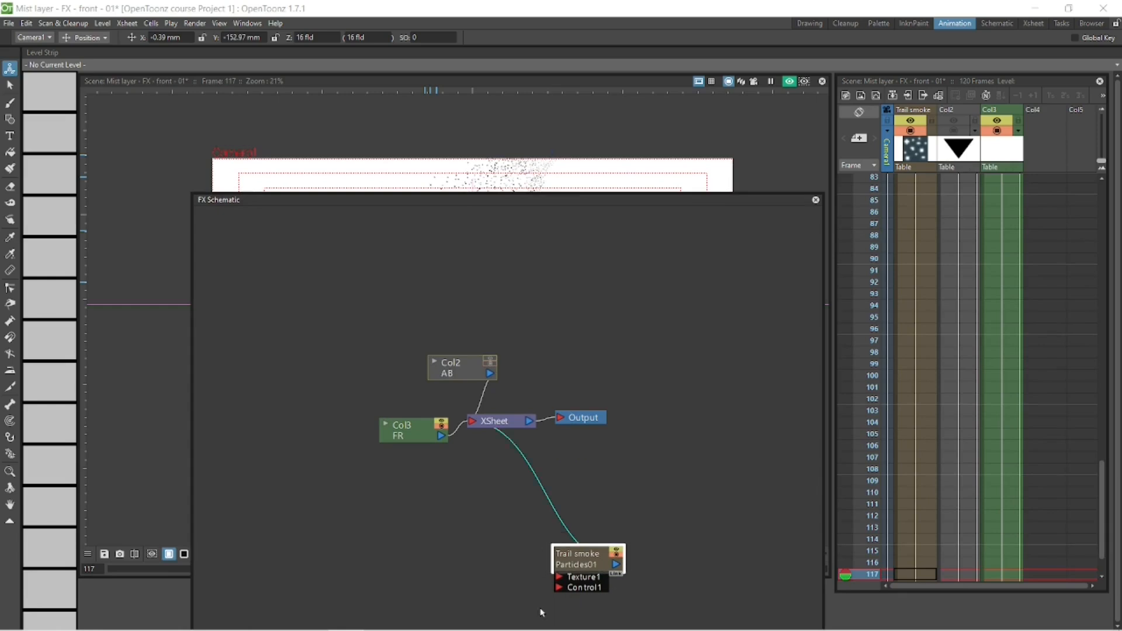
pyautogui.press('Delete')
pyautogui.moveTo(629, 197); pyautogui.dragTo(583, 136)
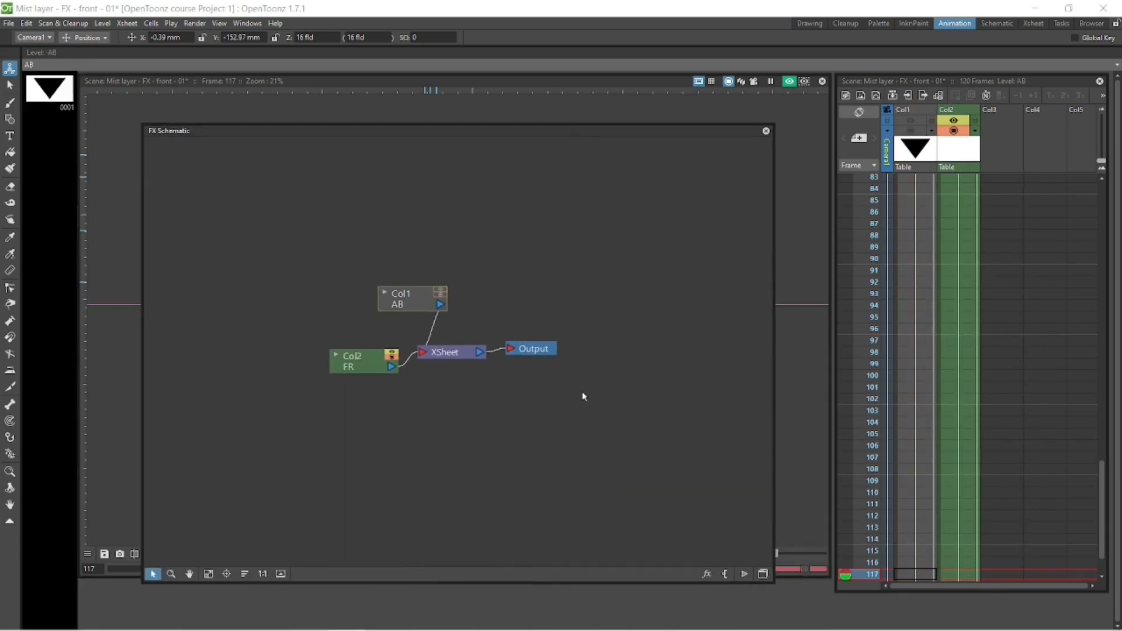
# Add a Steam particles effect from the Render group to the FX Schematic and reposition its node.
pyautogui.rightClick(583, 397)
pyautogui.moveTo(620, 399)
pyautogui.moveTo(751, 522)
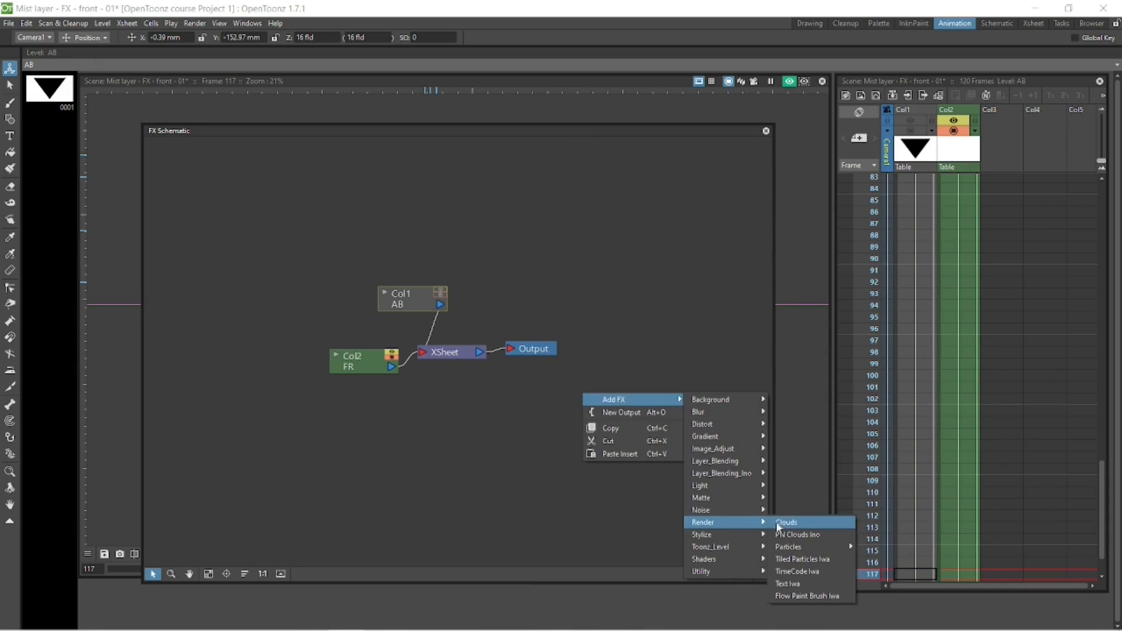
pyautogui.moveTo(809, 550)
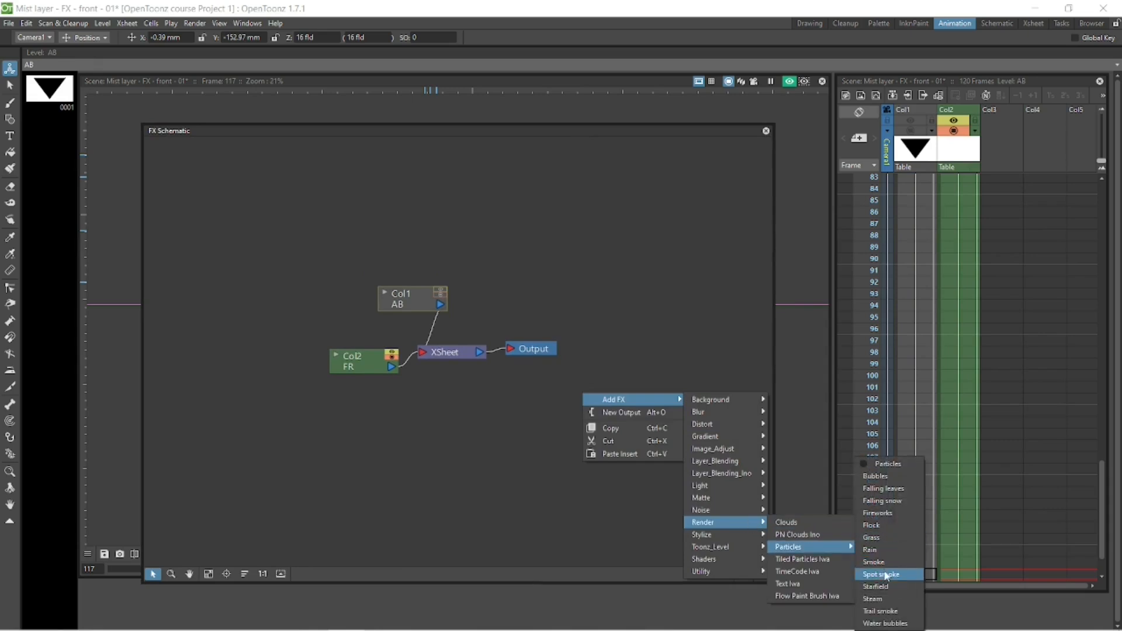
pyautogui.click(891, 599)
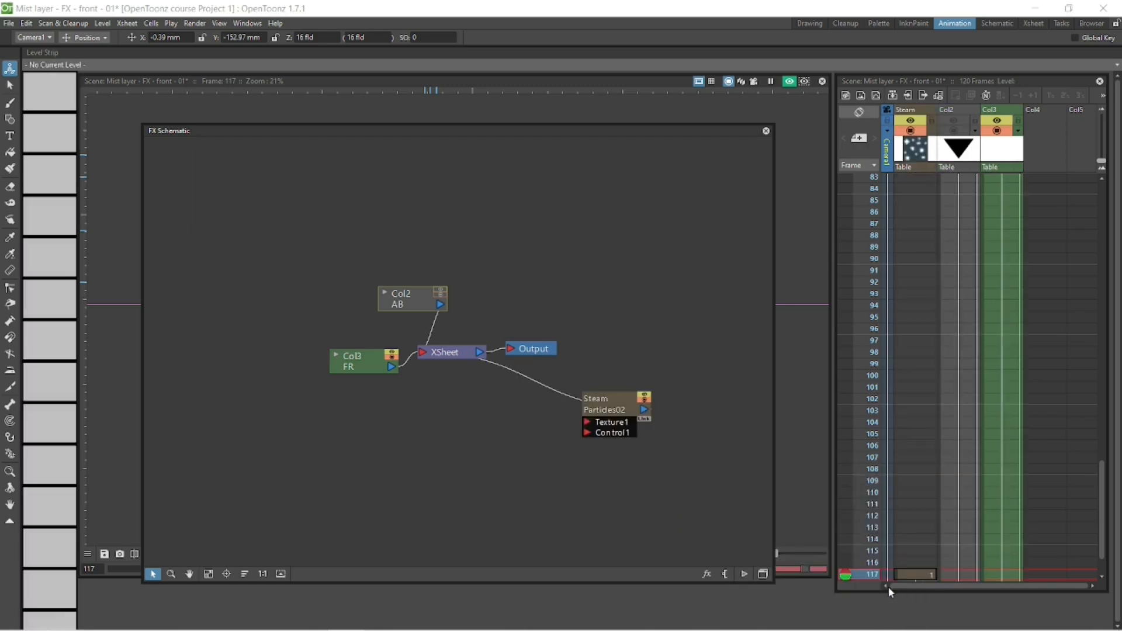
pyautogui.moveTo(617, 410); pyautogui.dragTo(581, 449)
pyautogui.moveTo(583, 131); pyautogui.dragTo(553, 587)
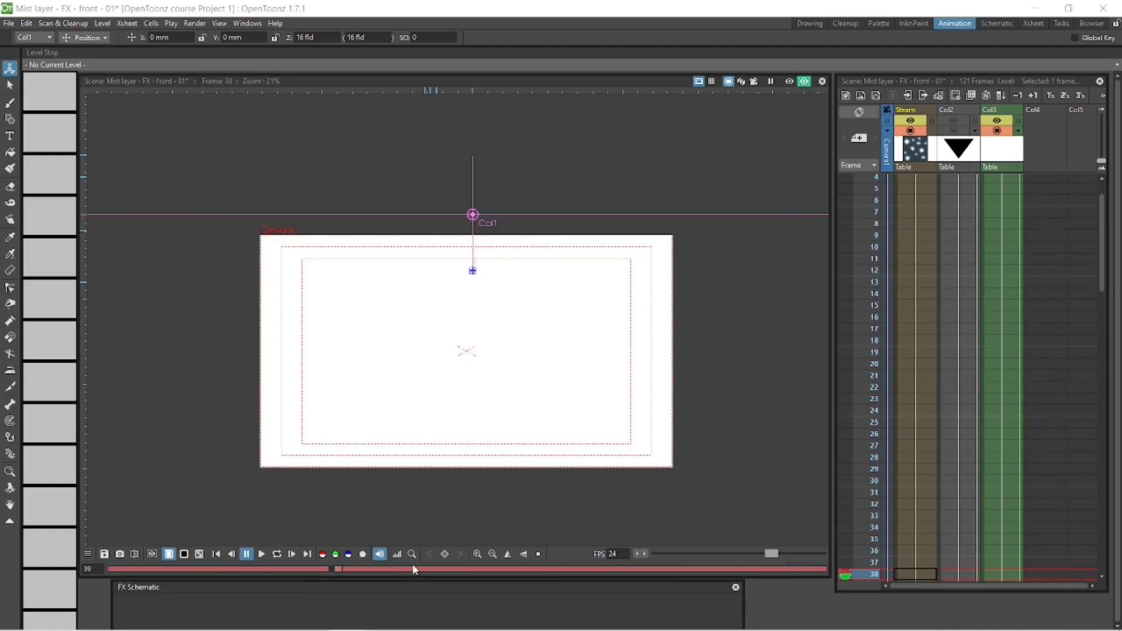
# Examine the Source parameters in the Steam effect's settings and close them.
pyautogui.moveTo(410, 585); pyautogui.dragTo(516, 93)
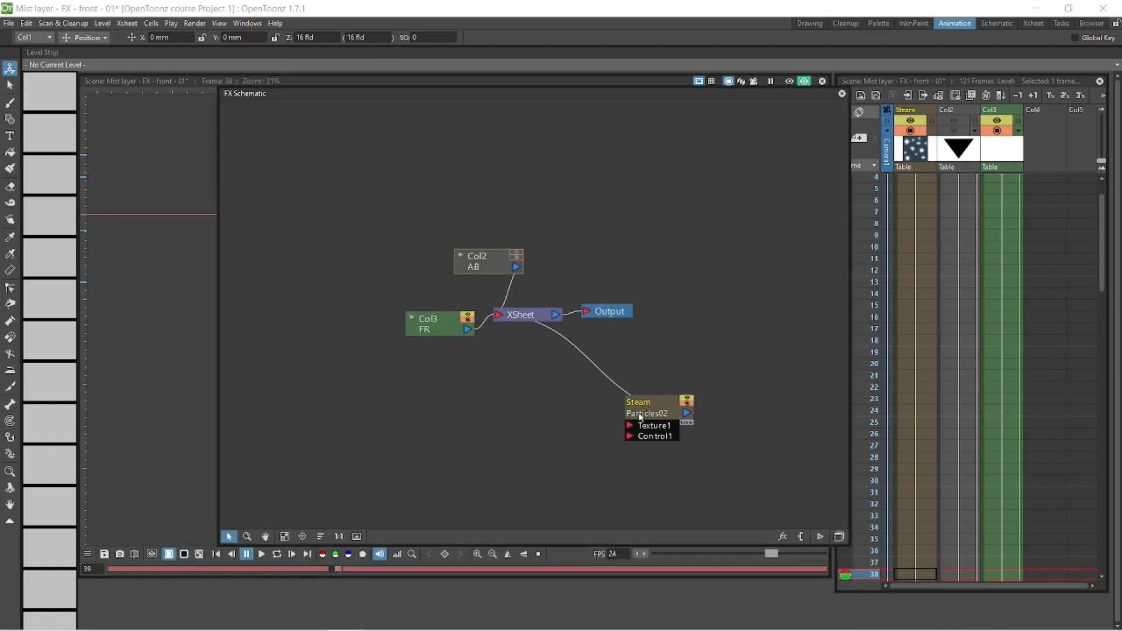
pyautogui.moveTo(648, 415); pyautogui.dragTo(650, 412)
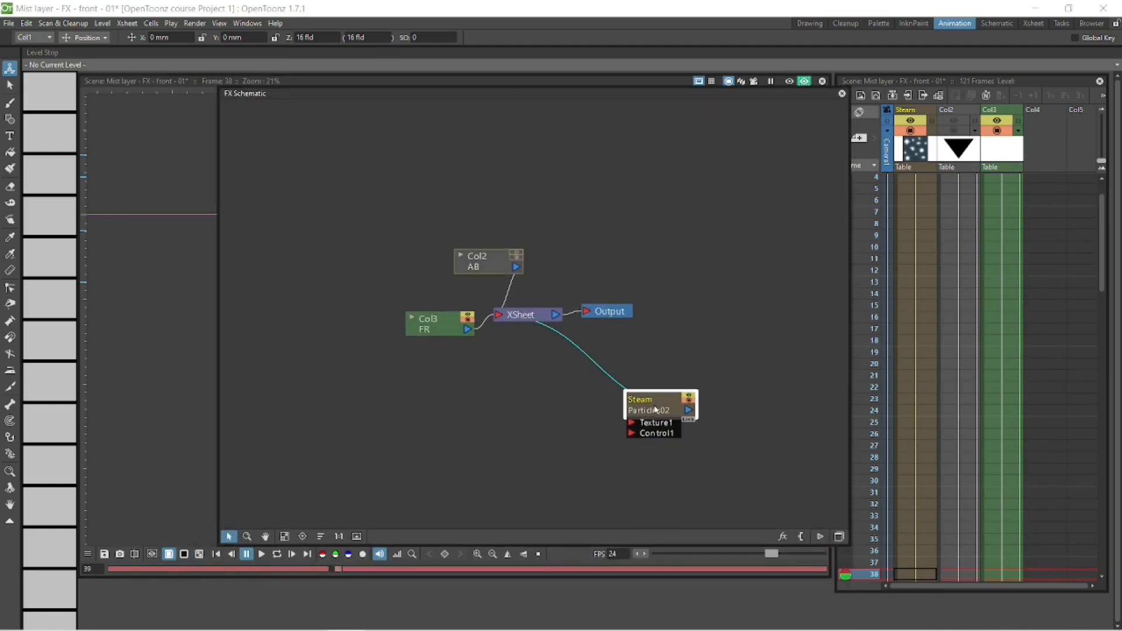
pyautogui.doubleClick(655, 407)
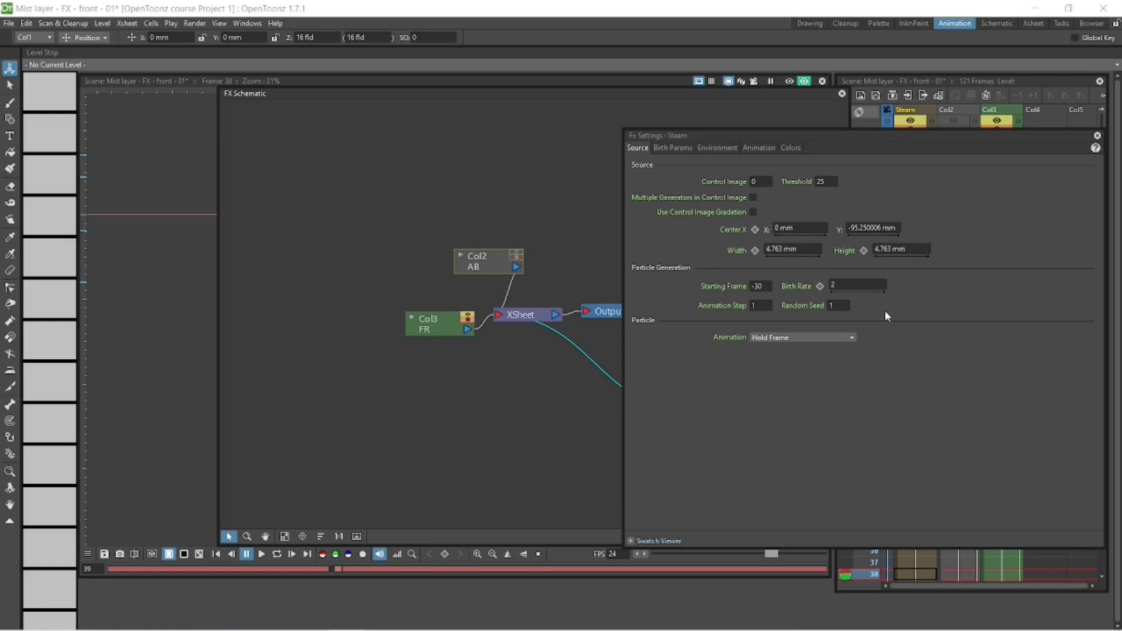
pyautogui.moveTo(924, 137); pyautogui.dragTo(513, 601)
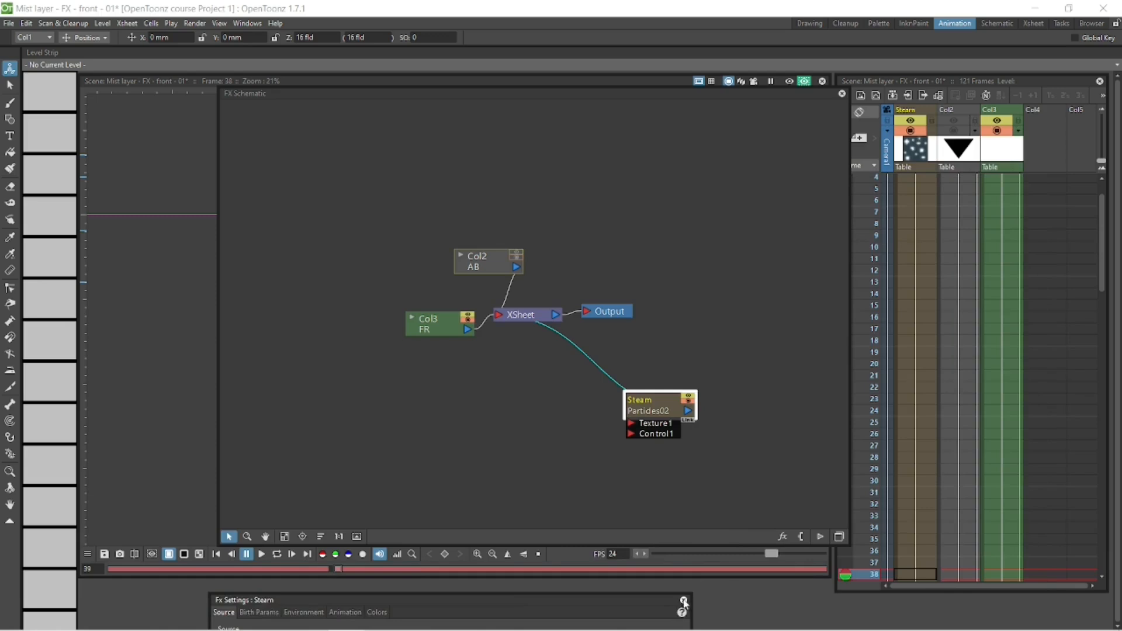
pyautogui.click(684, 601)
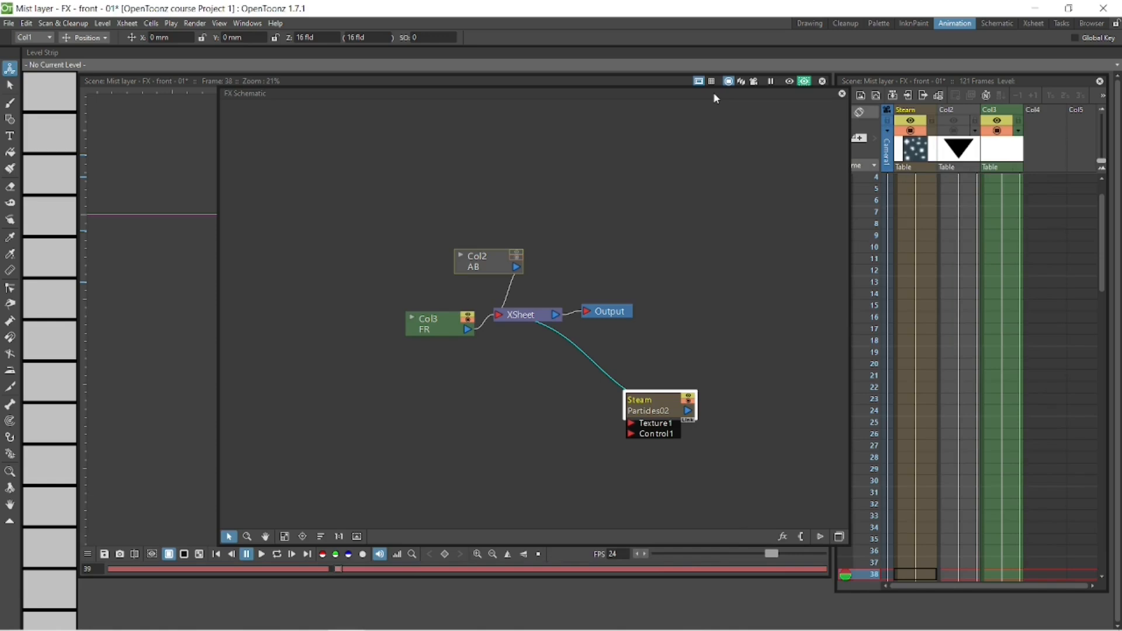
pyautogui.moveTo(718, 98); pyautogui.dragTo(430, 537)
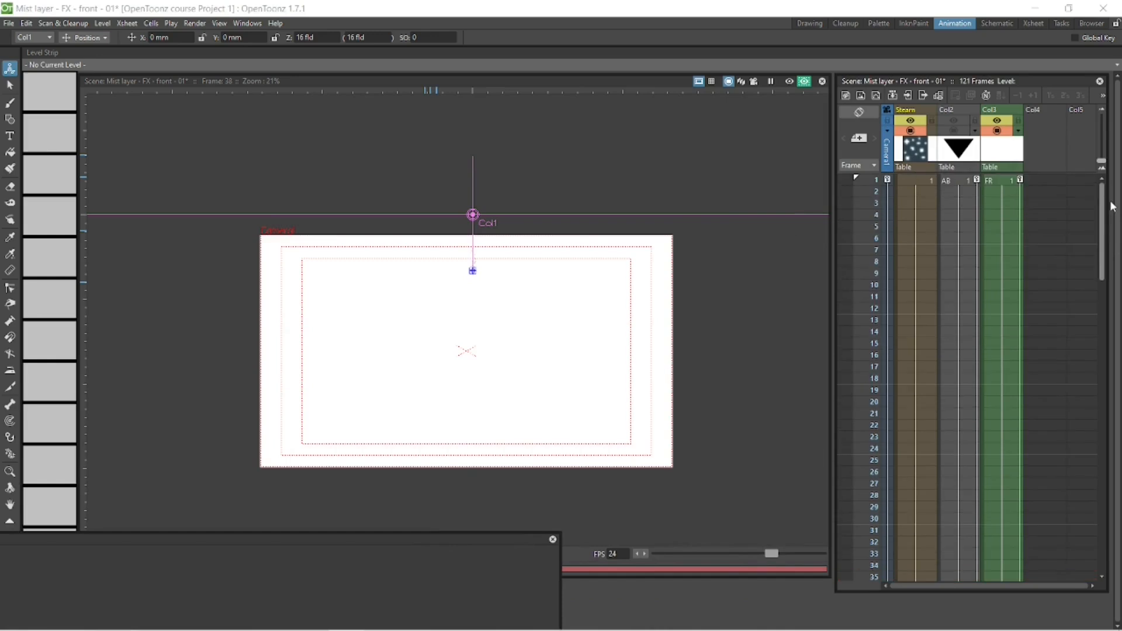
# Delete the Col3 column holding the FR drawing from the Xsheet.
pyautogui.scroll(1, 1107, 255)
pyautogui.click(1004, 182)
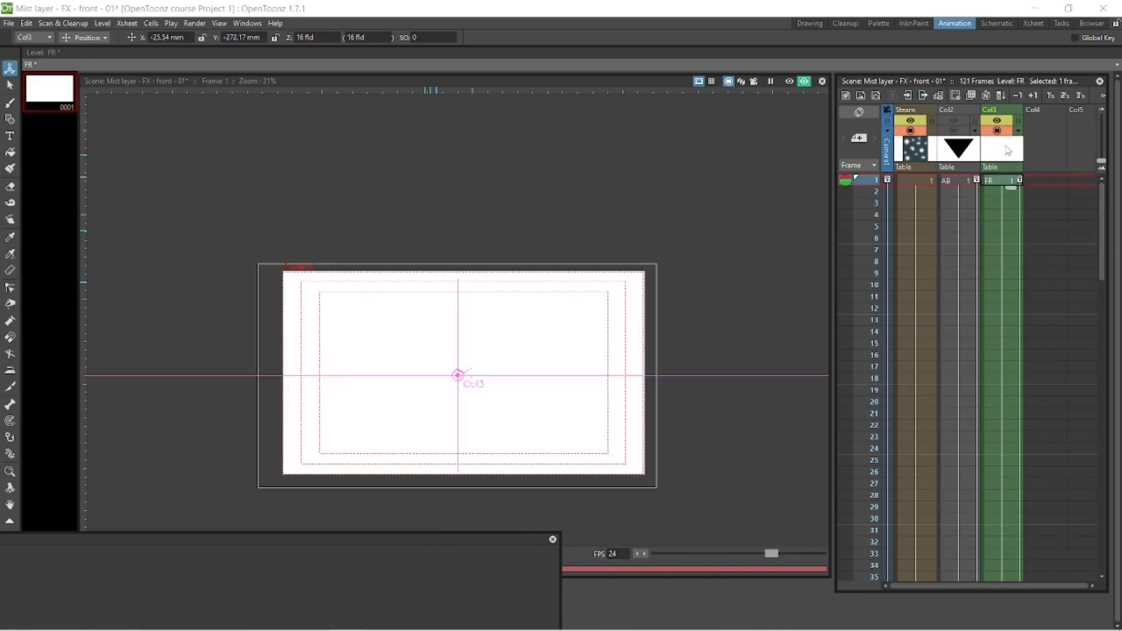
pyautogui.click(1009, 104)
pyautogui.press('Delete')
# Create a new drawing at frame 1 of Col3 with the Brush and move it over the camera frame.
pyautogui.click(1003, 181)
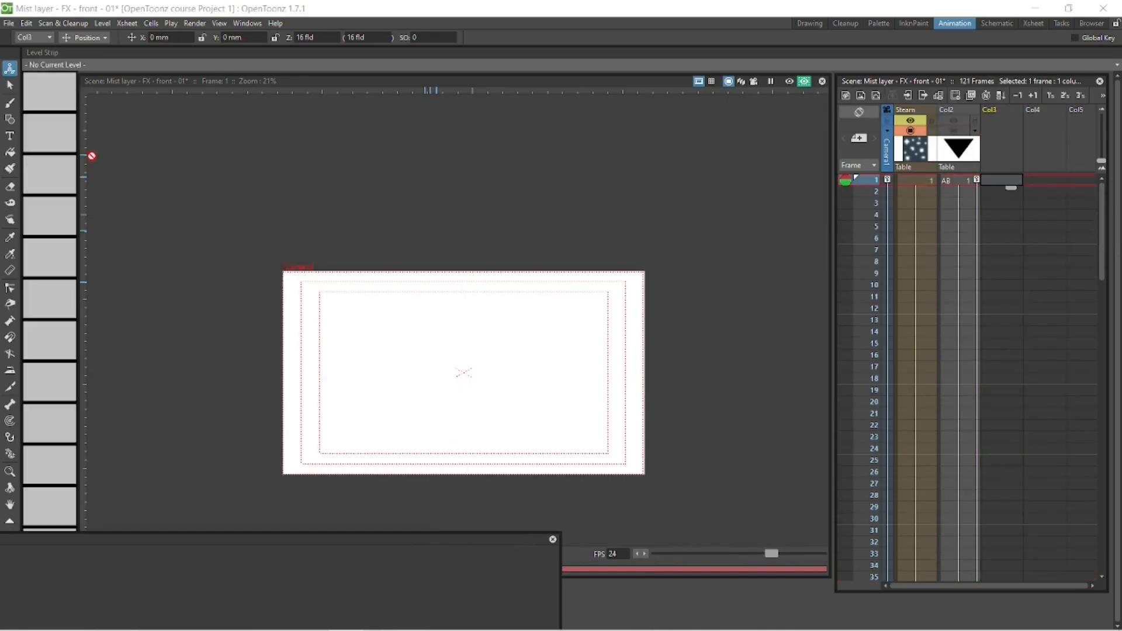
pyautogui.click(10, 103)
pyautogui.click(561, 336)
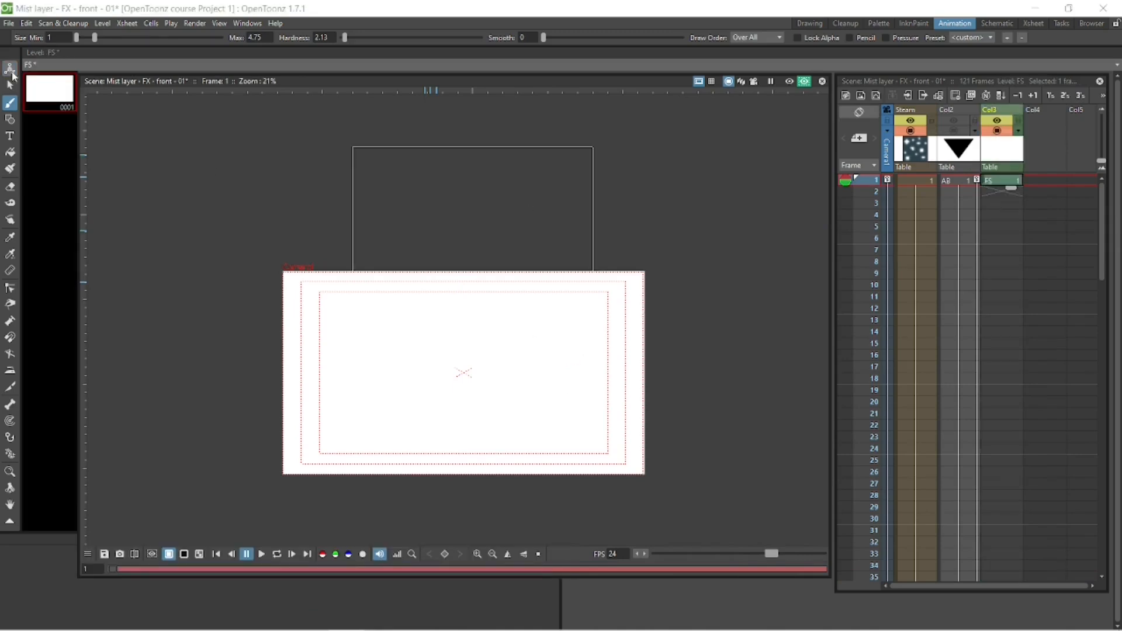
pyautogui.click(10, 69)
pyautogui.moveTo(524, 189); pyautogui.dragTo(444, 396)
pyautogui.click(915, 180)
pyautogui.moveTo(519, 267); pyautogui.dragTo(483, 350)
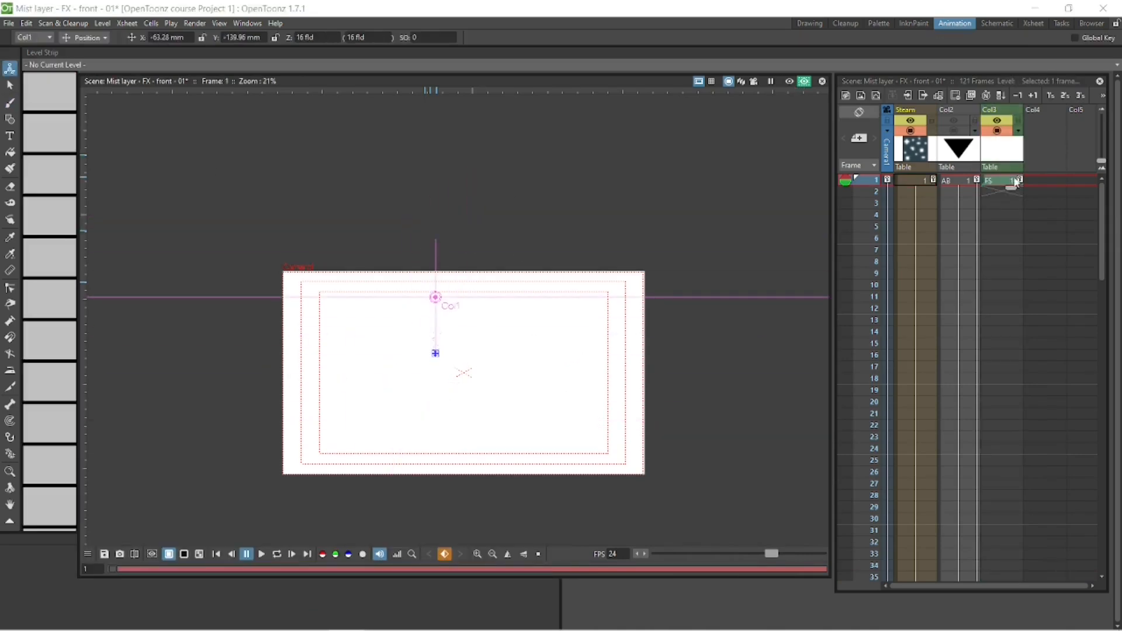
pyautogui.hotkey('ctrl', 'z')
# Scale and position the Col3 drawing to cover the camera frame, and extend its exposure down the column.
pyautogui.click(1006, 181)
pyautogui.click(94, 39)
pyautogui.click(85, 91)
pyautogui.moveTo(571, 331); pyautogui.dragTo(653, 293)
pyautogui.click(95, 39)
pyautogui.click(88, 54)
pyautogui.click(98, 39)
pyautogui.click(85, 90)
pyautogui.click(95, 39)
pyautogui.click(88, 54)
pyautogui.moveTo(549, 403)
pyautogui.mouseDown()
pyautogui.moveTo(579, 389)
pyautogui.moveTo(559, 391)
pyautogui.mouseUp()
pyautogui.click(1000, 564)
pyautogui.click(217, 554)
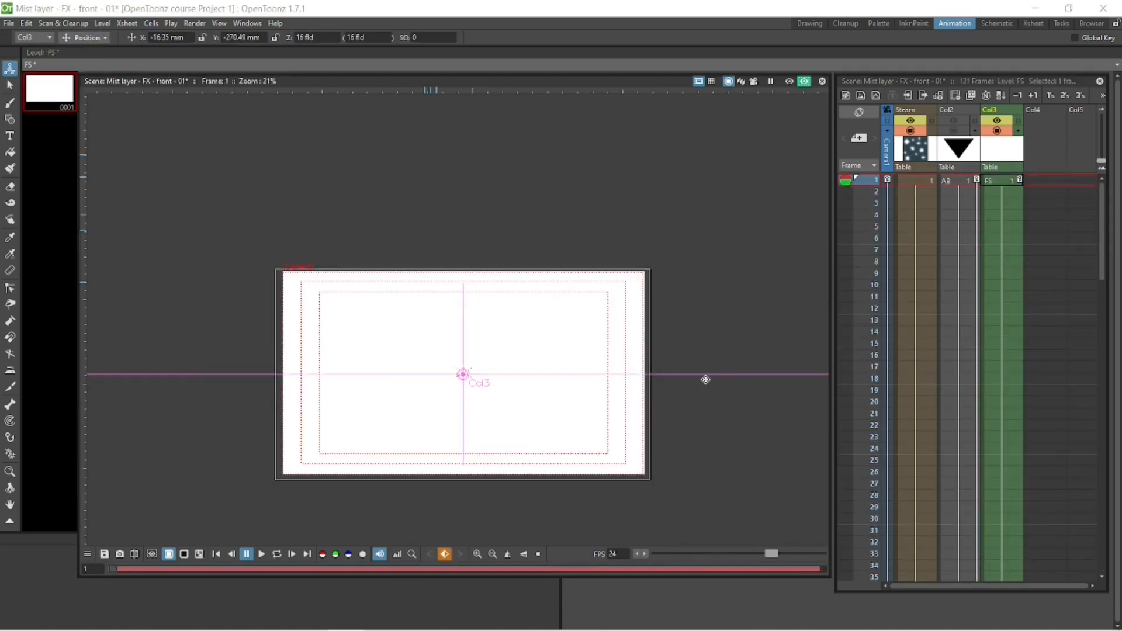
# Draw a closed cloud outline in the camera frame's lower-right area with the Brush and fill it with black.
pyautogui.press('b')
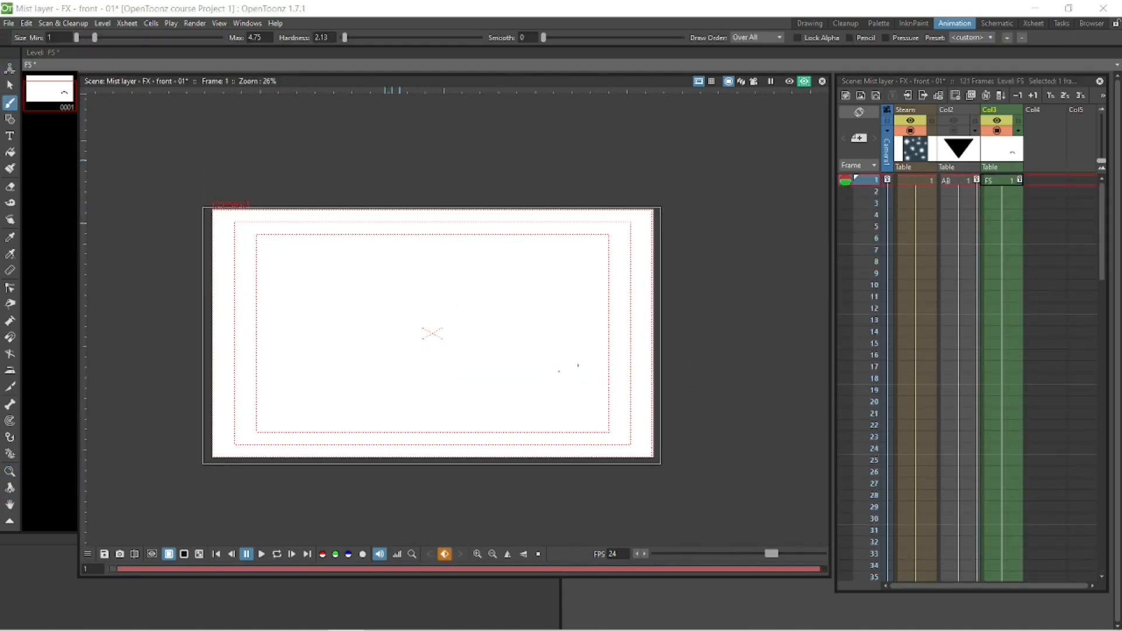
pyautogui.moveTo(36, 540)
pyautogui.mouseDown()
pyautogui.moveTo(72, 565)
pyautogui.moveTo(11, 597)
pyautogui.moveTo(182, 80)
pyautogui.moveTo(216, 570)
pyautogui.moveTo(263, 591)
pyautogui.mouseUp()
pyautogui.moveTo(550, 383); pyautogui.dragTo(518, 399)
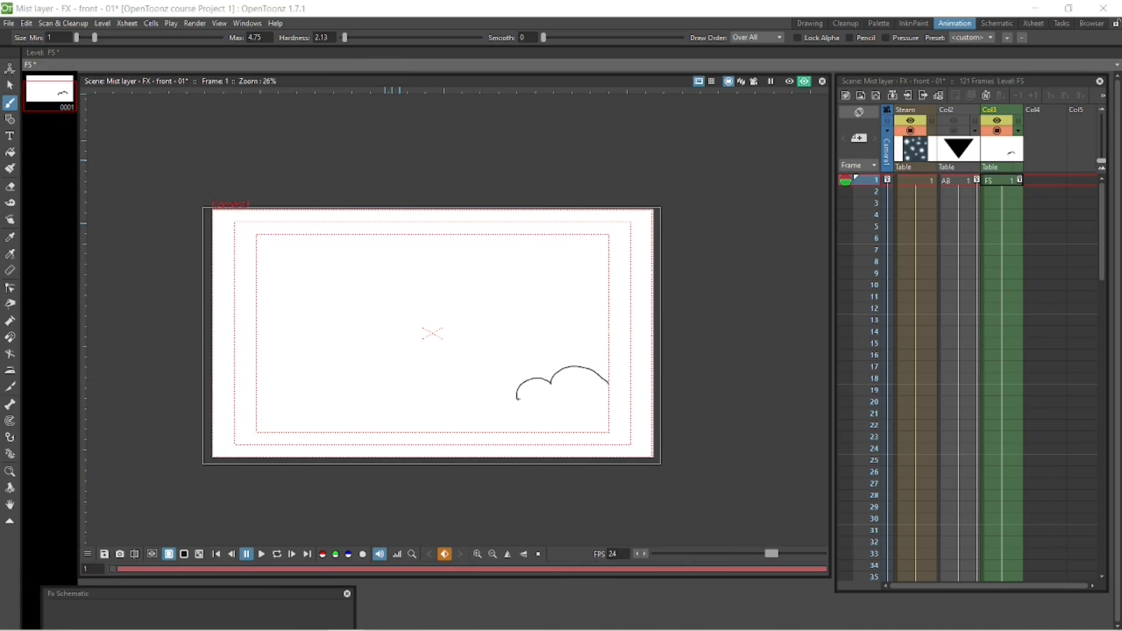
pyautogui.moveTo(610, 383); pyautogui.dragTo(518, 399)
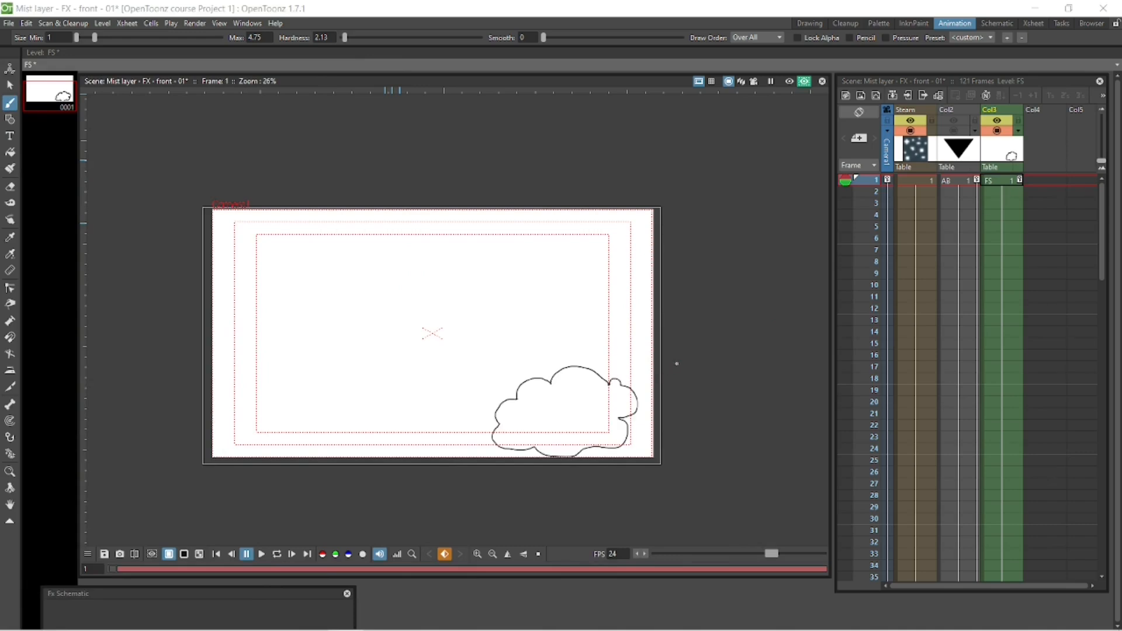
pyautogui.click(10, 152)
pyautogui.click(595, 393)
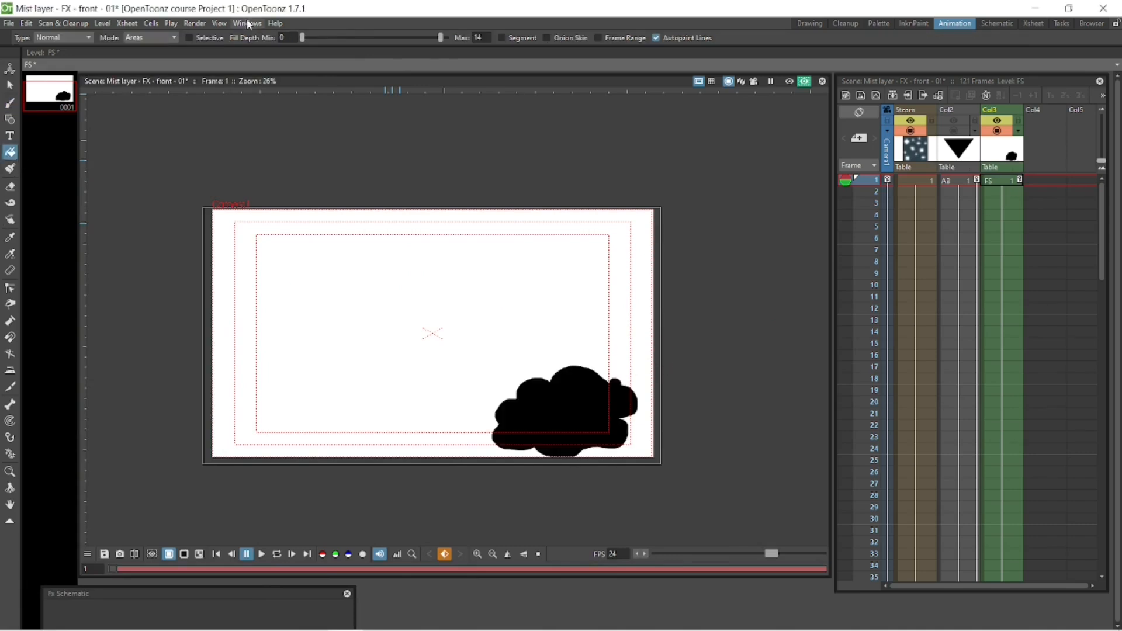
# Recolor the cloud's color_1 style in the FS level palette to light grey and clear the palette from the work area.
pyautogui.click(247, 22)
pyautogui.click(269, 91)
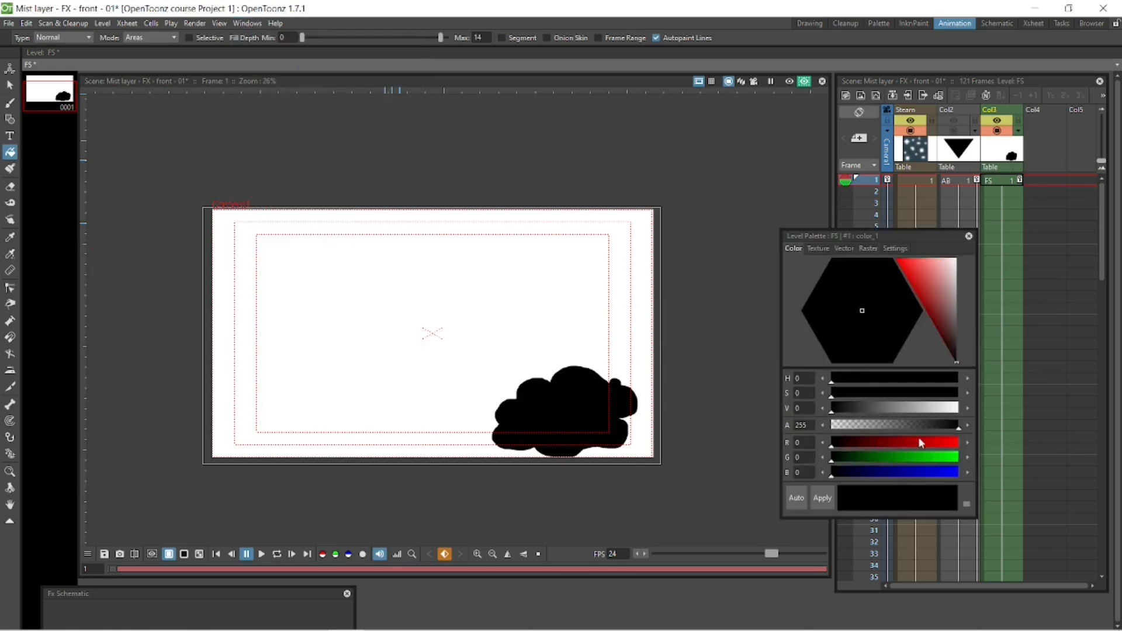
pyautogui.moveTo(943, 409); pyautogui.dragTo(931, 411)
pyautogui.click(564, 391)
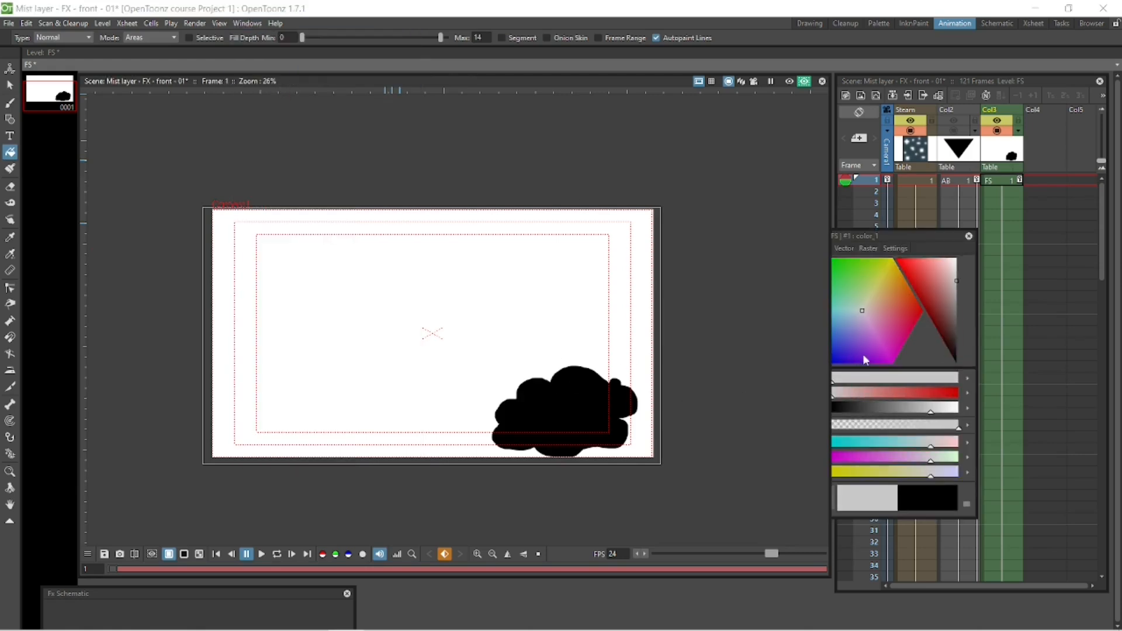
pyautogui.moveTo(847, 235); pyautogui.dragTo(662, 607)
# Rename the Col3 column holding the cloud drawing as Cloud.
pyautogui.moveTo(273, 596); pyautogui.dragTo(565, 133)
pyautogui.click(724, 138)
pyautogui.doubleClick(1001, 109)
pyautogui.write('C')
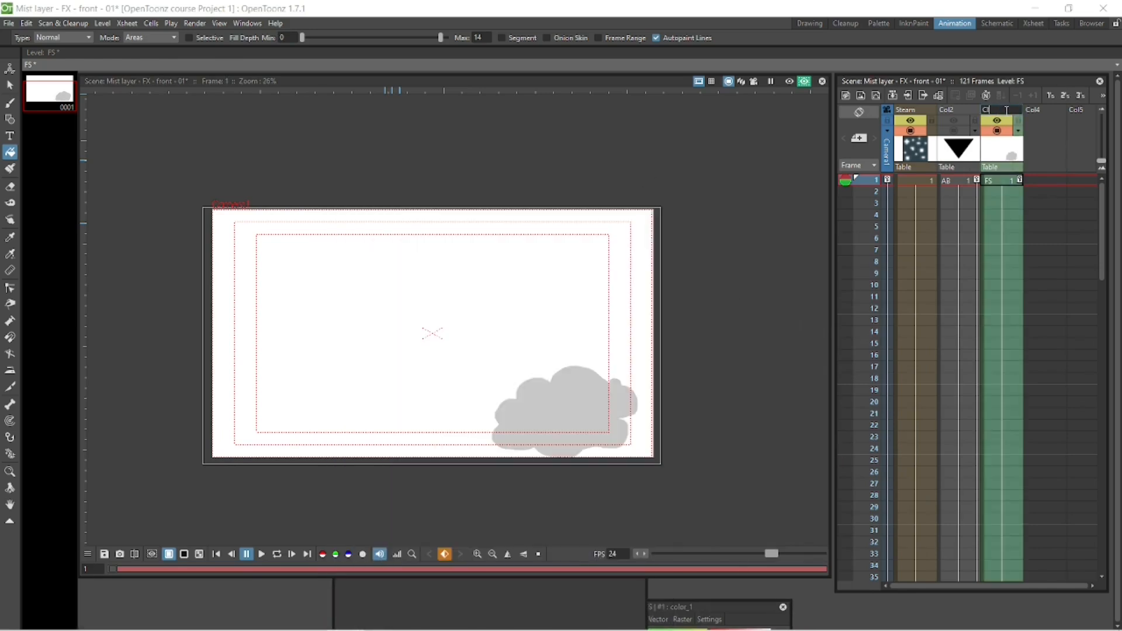
pyautogui.write('loud')
pyautogui.press('Return')
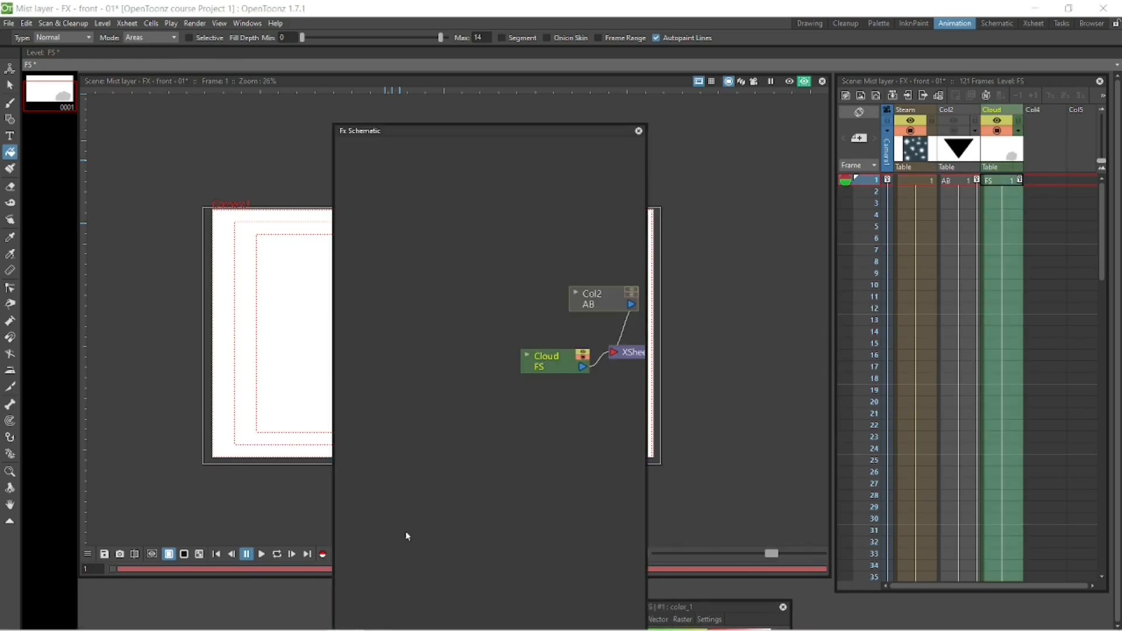
# Resize the Fx Schematic to show all its nodes and place it clear of the camera frame.
pyautogui.moveTo(646, 163); pyautogui.dragTo(854, 175)
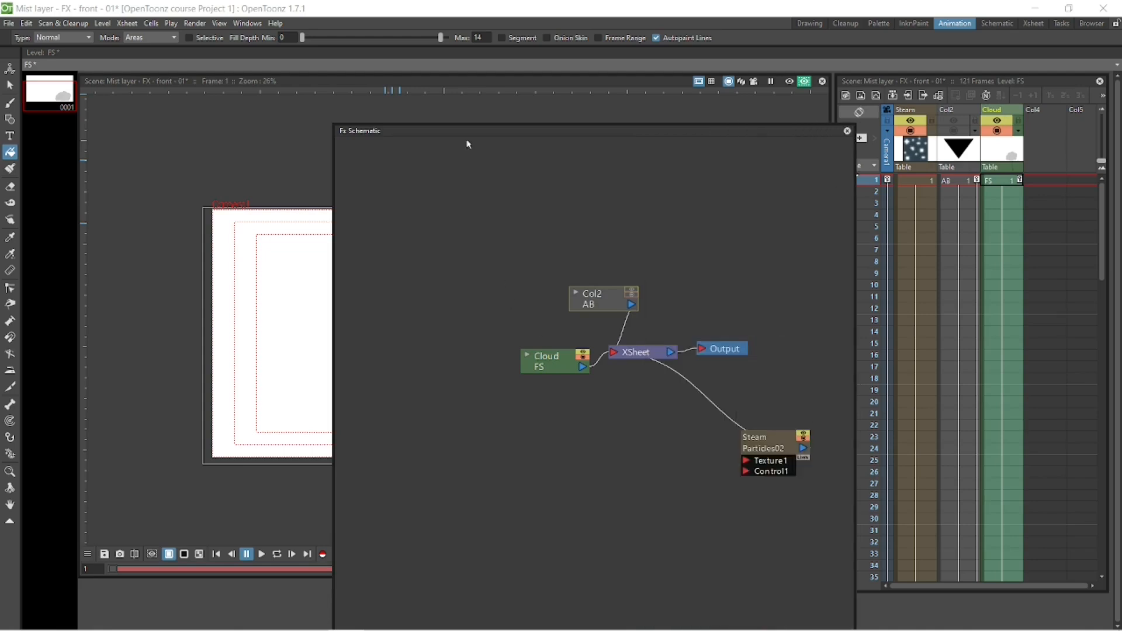
pyautogui.moveTo(468, 144); pyautogui.dragTo(213, 111)
pyautogui.moveTo(533, 108); pyautogui.dragTo(384, 222)
pyautogui.click(9, 506)
pyautogui.moveTo(257, 449); pyautogui.dragTo(250, 352)
pyautogui.moveTo(259, 222); pyautogui.dragTo(373, 222)
pyautogui.moveTo(71, 256); pyautogui.dragTo(226, 260)
pyautogui.moveTo(468, 327); pyautogui.dragTo(339, 319)
pyautogui.moveTo(470, 224); pyautogui.dragTo(922, 253)
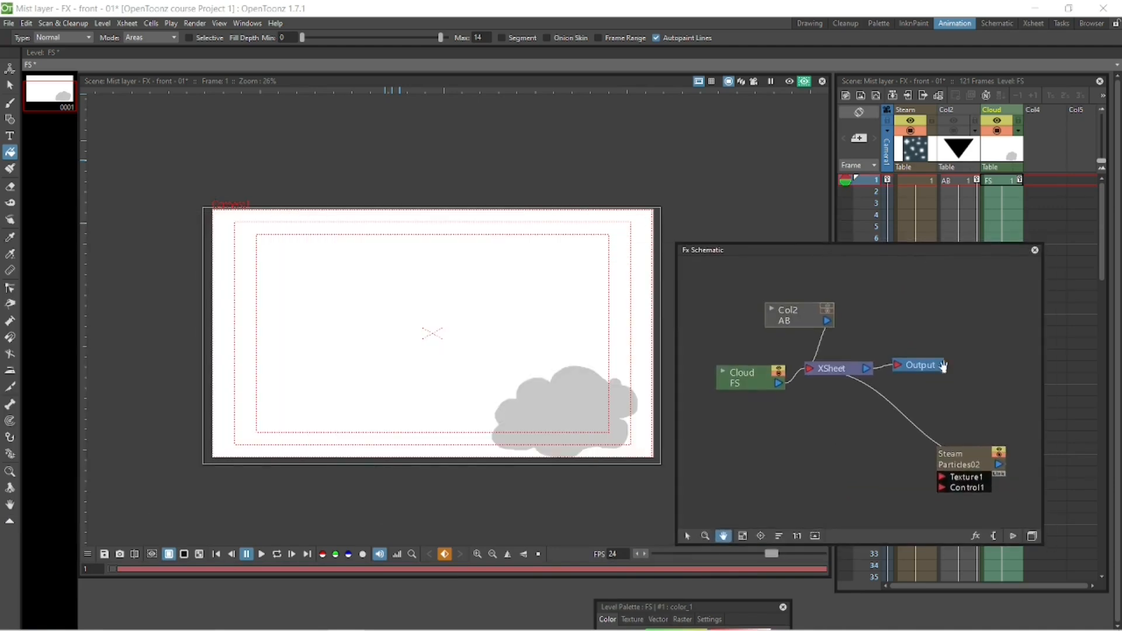
# Connect the Cloud node to Texture1 of the Steam particles, disconnect it from XSheet, and play the scene.
pyautogui.click(687, 536)
pyautogui.moveTo(965, 462); pyautogui.dragTo(977, 447)
pyautogui.moveTo(750, 385); pyautogui.dragTo(958, 463)
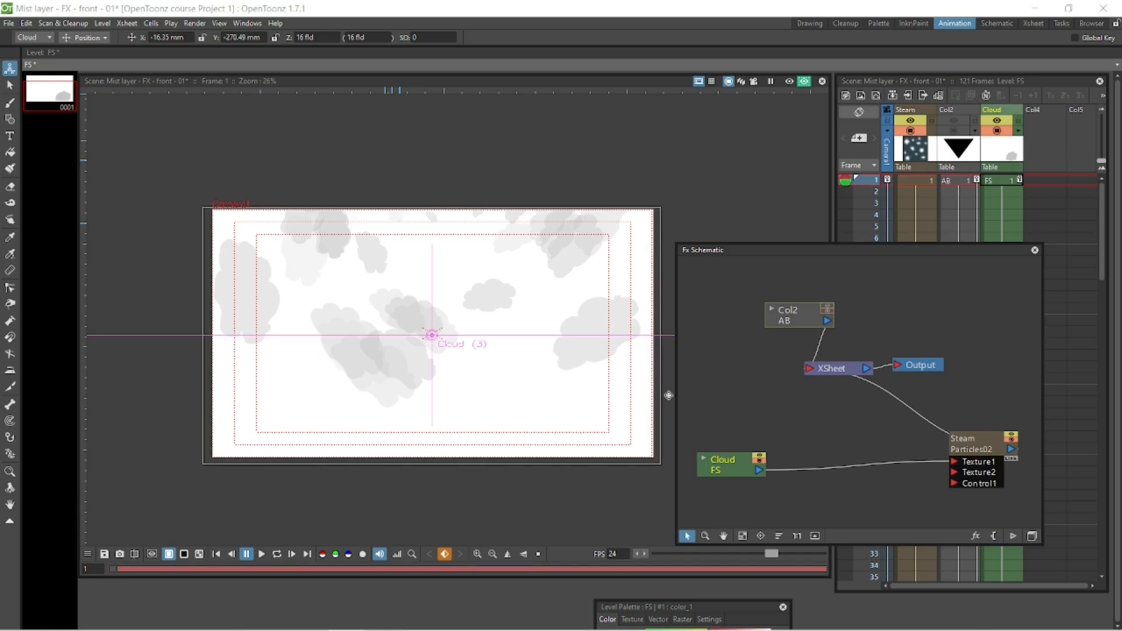
pyautogui.click(276, 555)
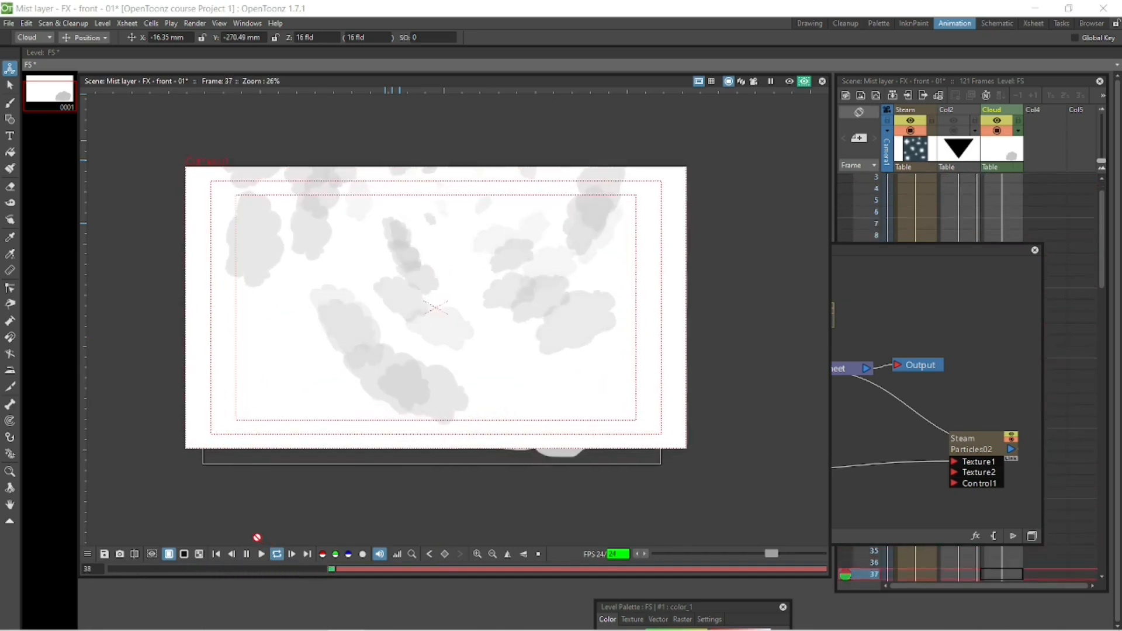
pyautogui.click(250, 555)
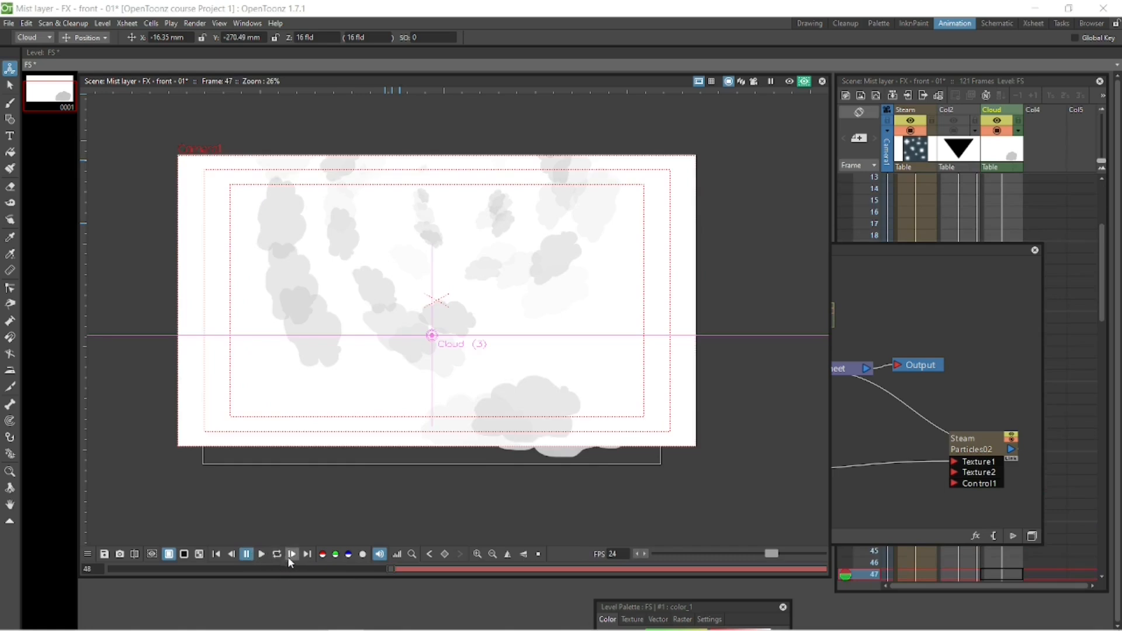
# Delete the Steam particles node from the Fx Schematic.
pyautogui.moveTo(852, 250); pyautogui.dragTo(574, 195)
pyautogui.moveTo(728, 445); pyautogui.dragTo(635, 357)
pyautogui.press('Delete')
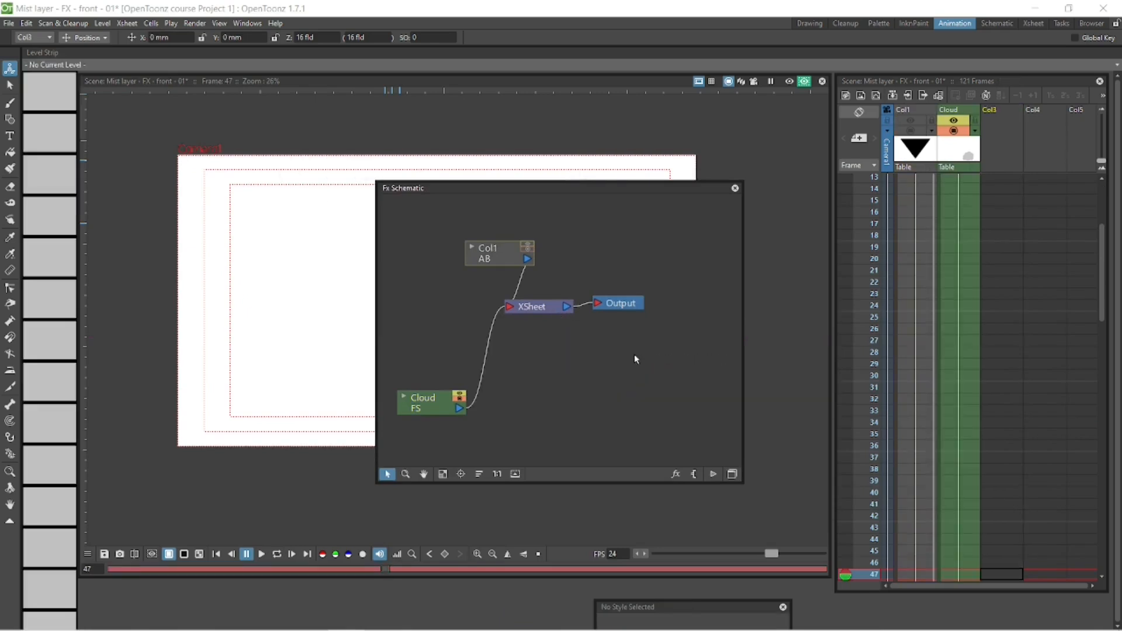
# Add a Smoke particles effect in the Fx Schematic and connect the Cloud node to its Texture1 input.
pyautogui.moveTo(563, 188); pyautogui.dragTo(816, 195)
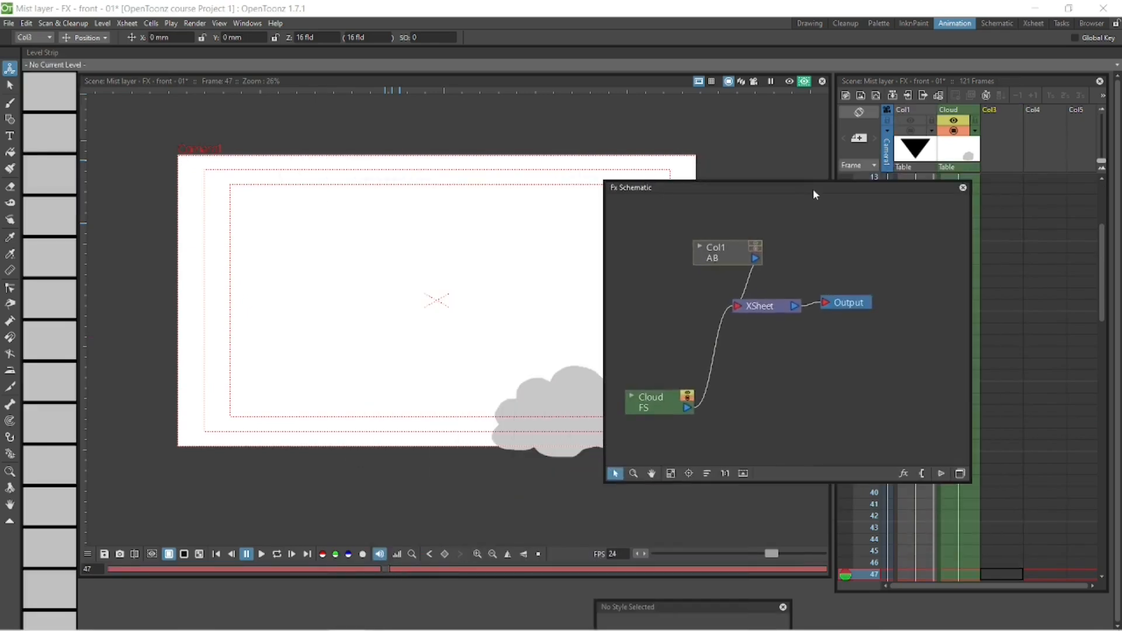
pyautogui.rightClick(776, 368)
pyautogui.moveTo(830, 373)
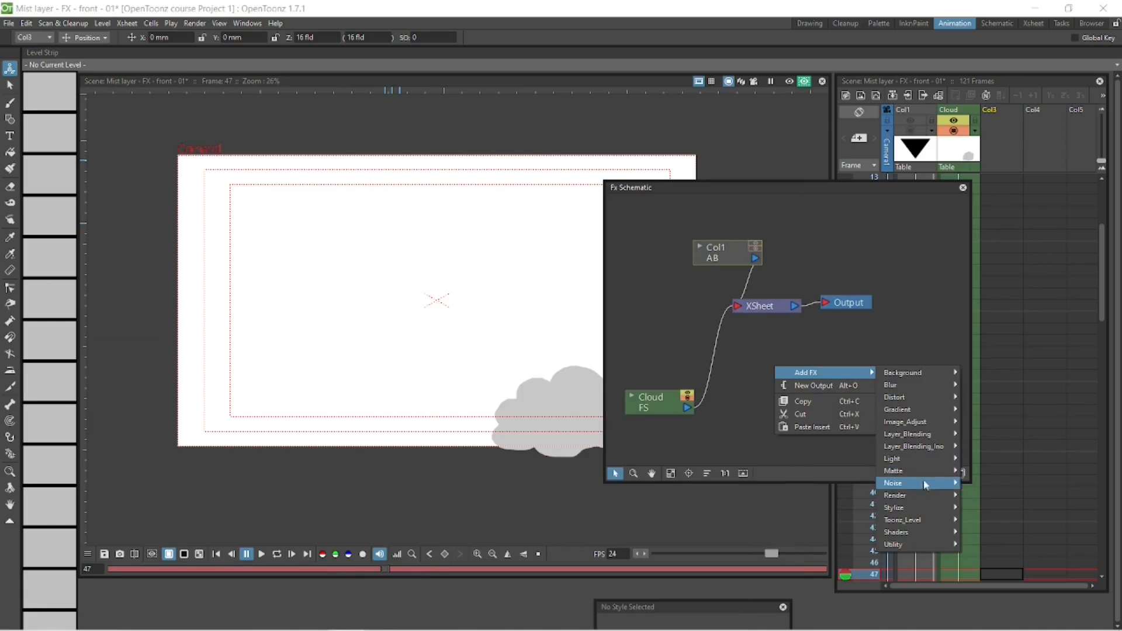
pyautogui.moveTo(921, 496)
pyautogui.moveTo(998, 522)
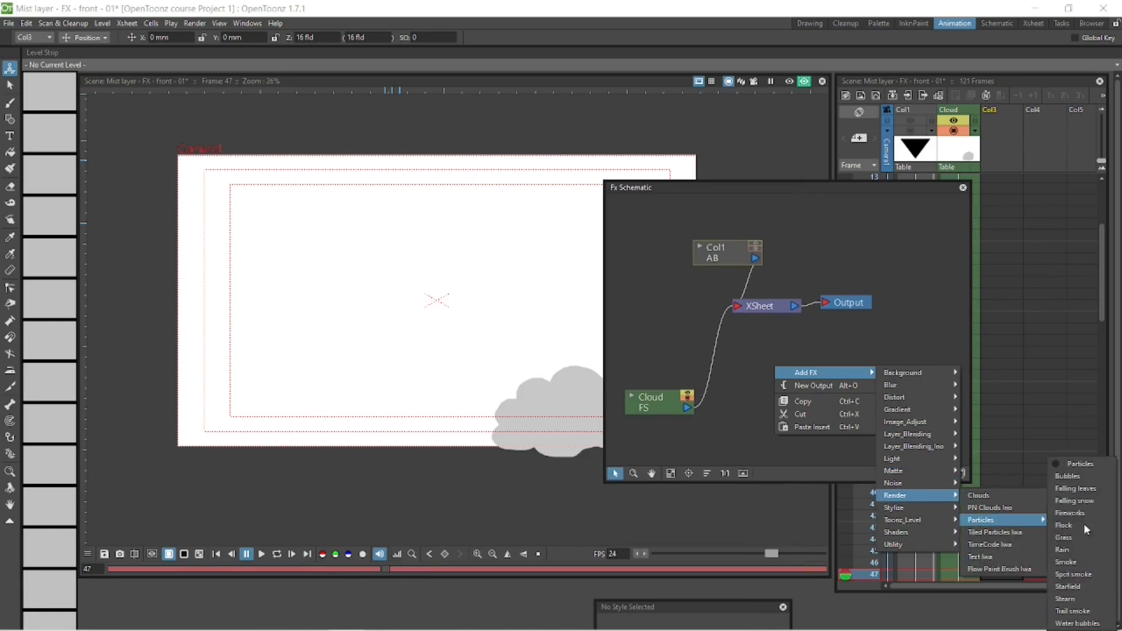
pyautogui.click(1083, 565)
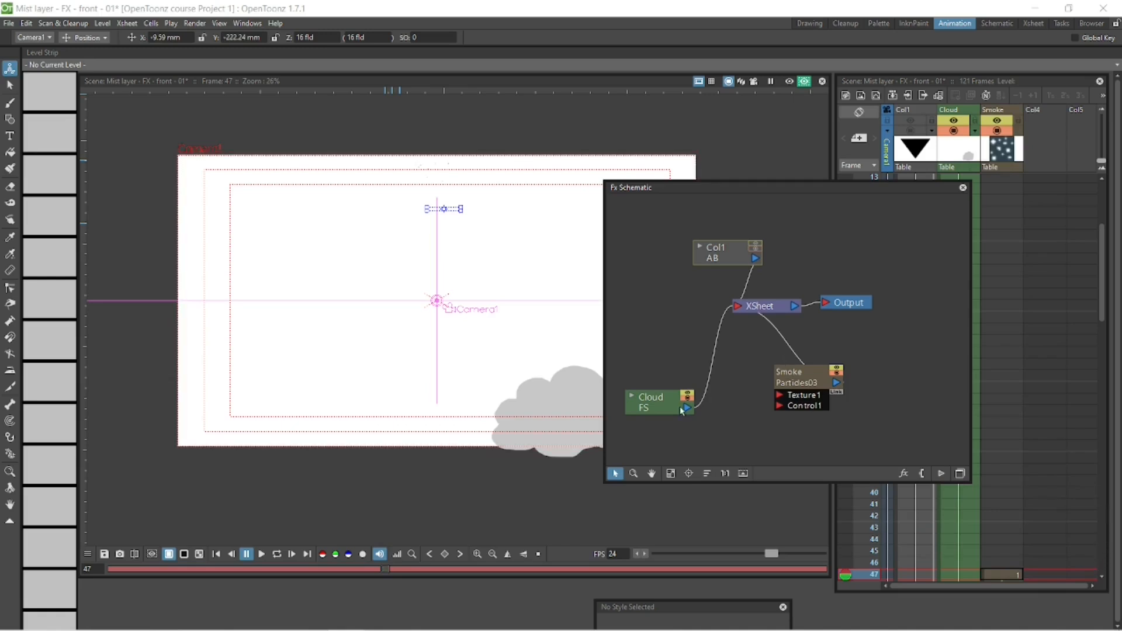
pyautogui.moveTo(687, 411); pyautogui.dragTo(779, 403)
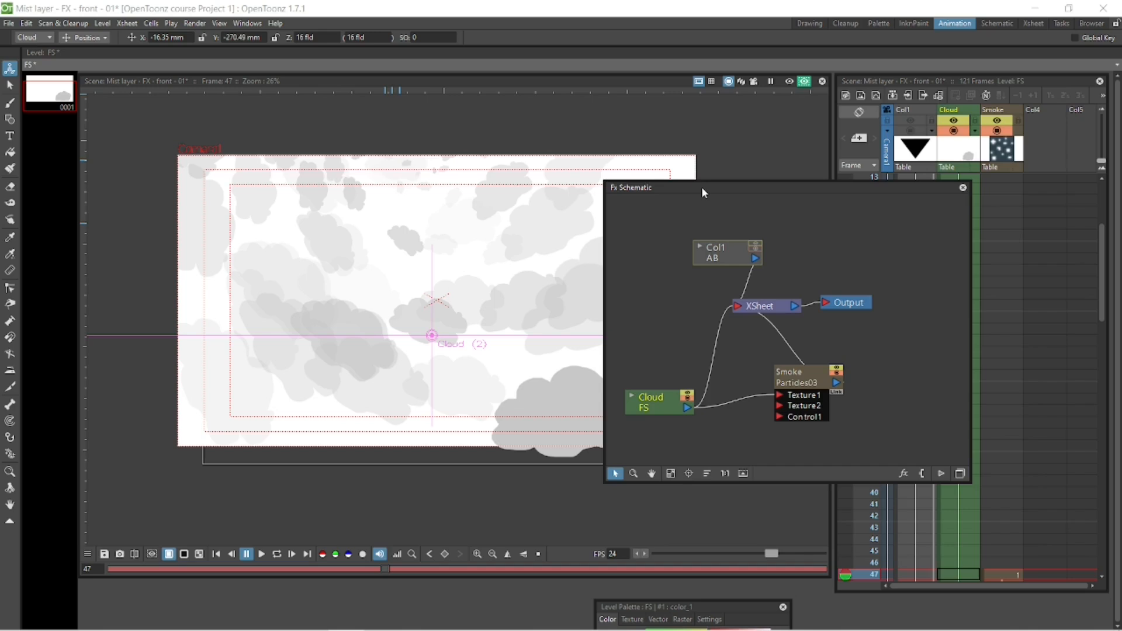
# Disconnect the Cloud node from XSheet and preview the Smoke effect by playing the scene before and after.
pyautogui.moveTo(702, 187); pyautogui.dragTo(833, 367)
pyautogui.click(275, 555)
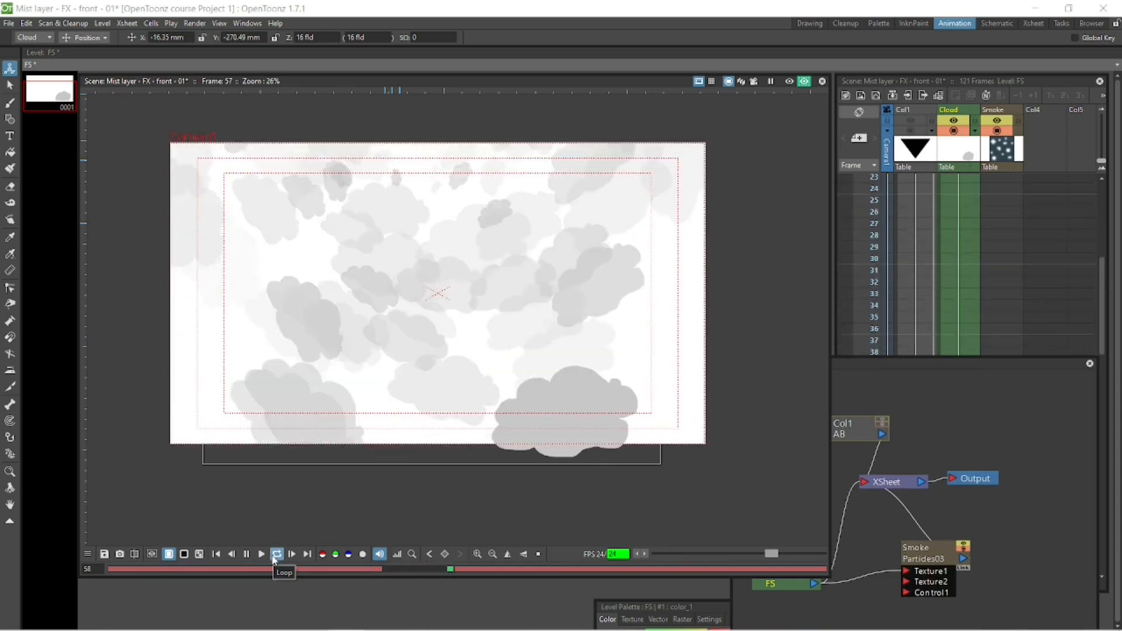
pyautogui.click(246, 554)
pyautogui.moveTo(904, 365); pyautogui.dragTo(928, 280)
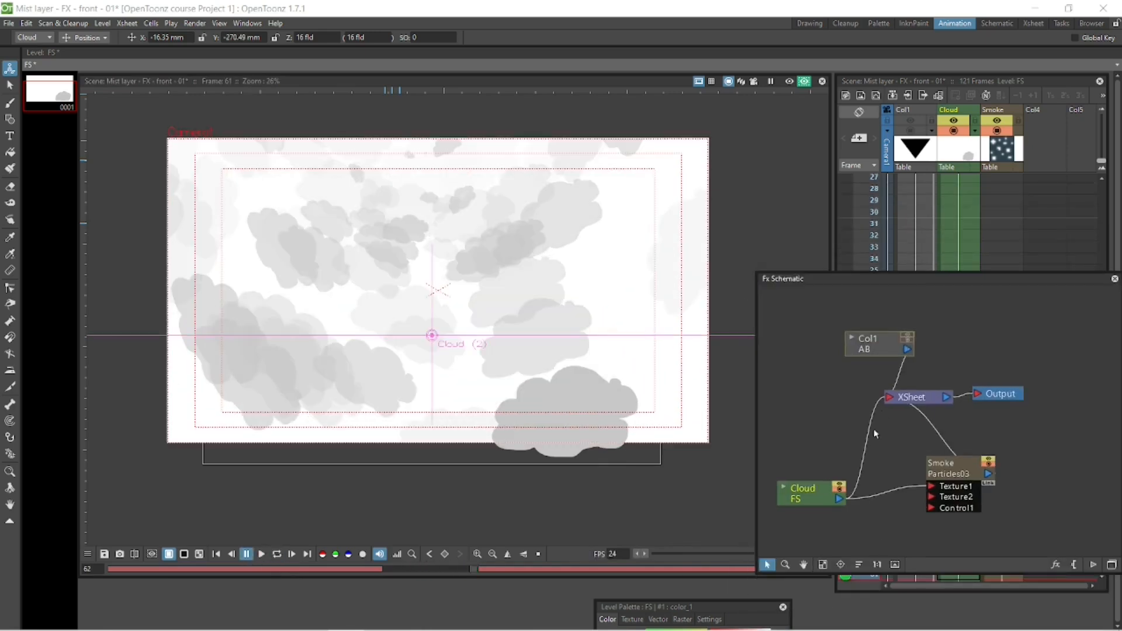
pyautogui.click(264, 555)
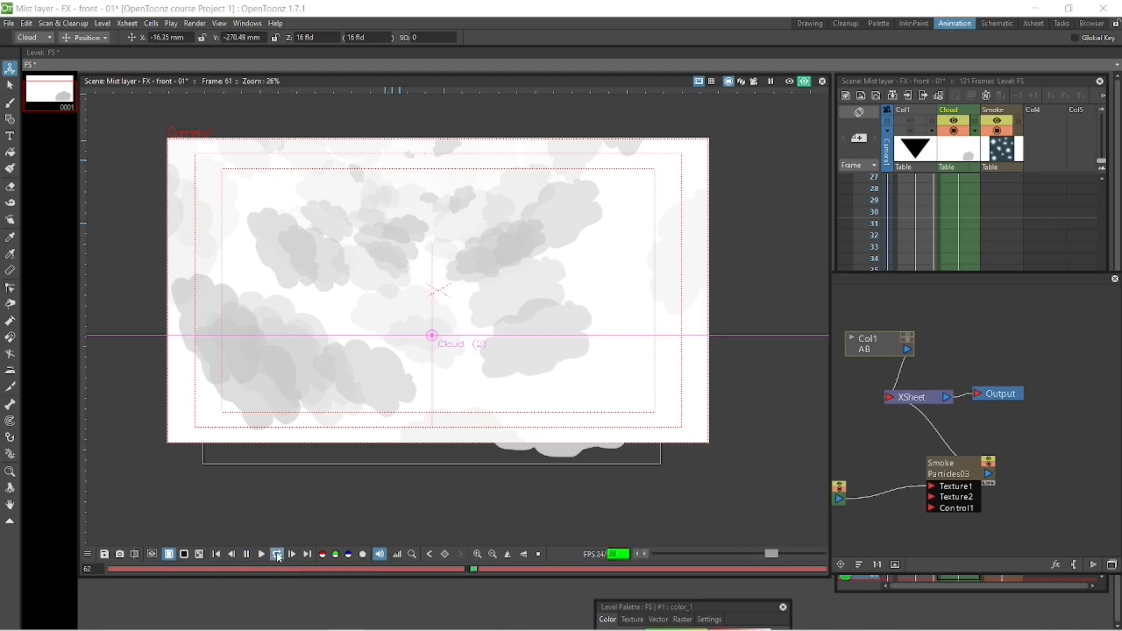
pyautogui.click(246, 555)
# Delete the Smoke particles node from the Fx Schematic.
pyautogui.moveTo(954, 280); pyautogui.dragTo(646, 246)
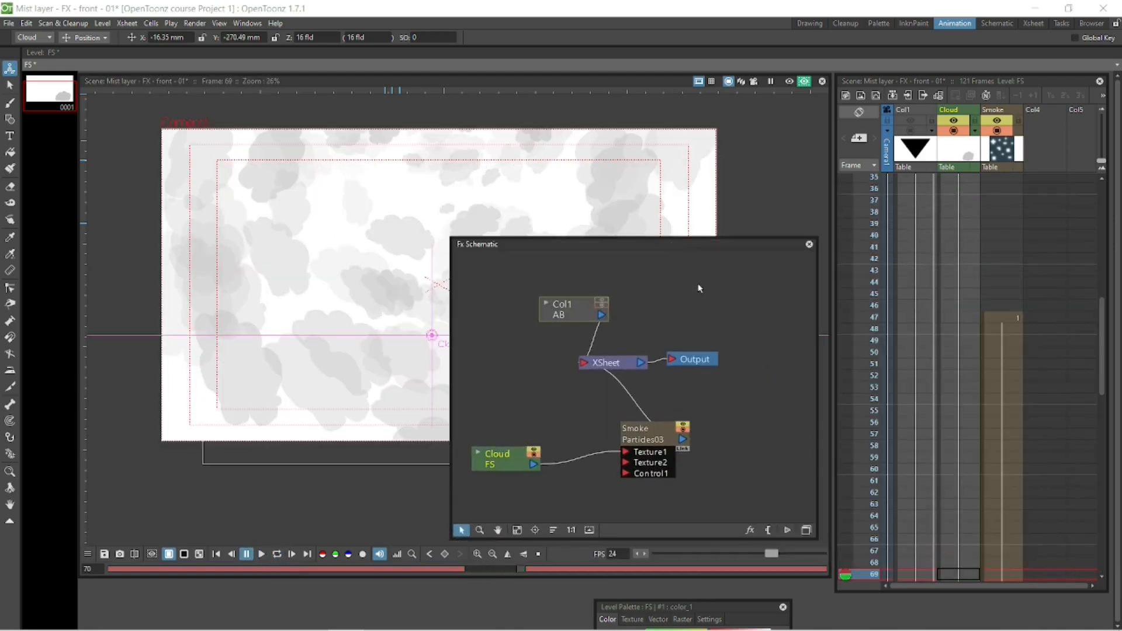
pyautogui.click(648, 434)
pyautogui.press('Delete')
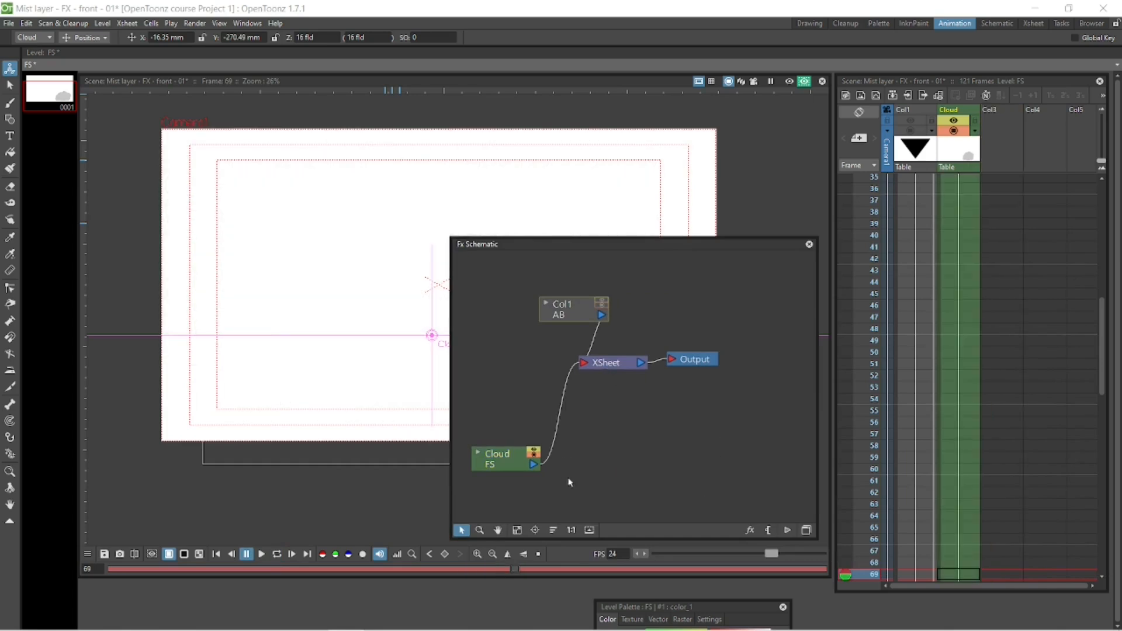
# Add a Rain particles effect in the Fx Schematic and play the scene to preview it.
pyautogui.moveTo(600, 246); pyautogui.dragTo(603, 180)
pyautogui.rightClick(621, 360)
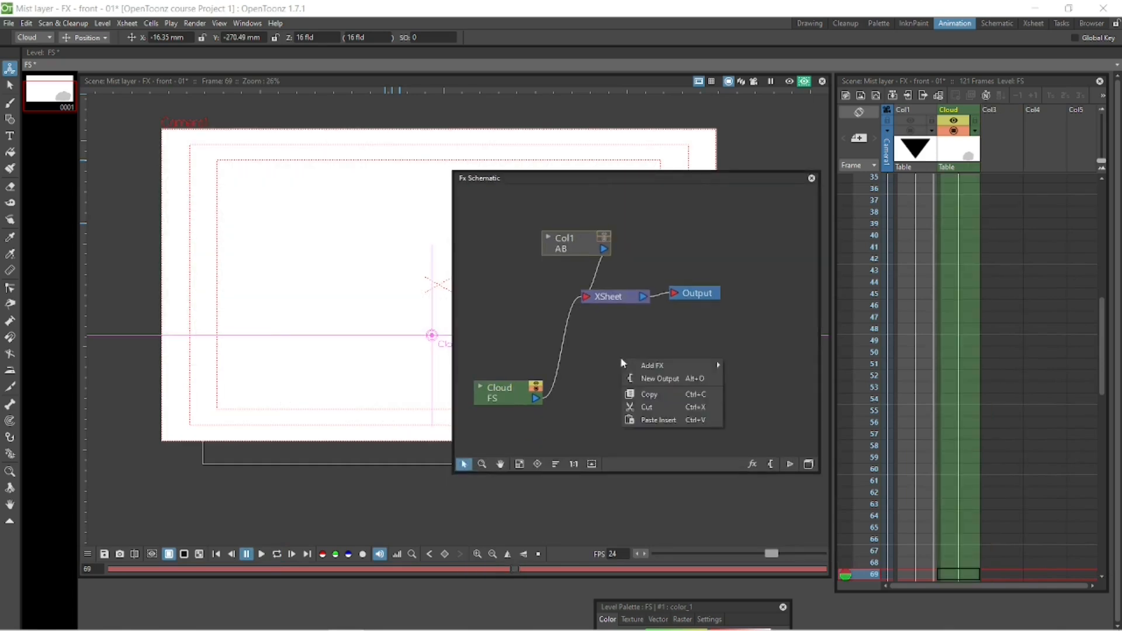
pyautogui.moveTo(710, 365)
pyautogui.moveTo(759, 488)
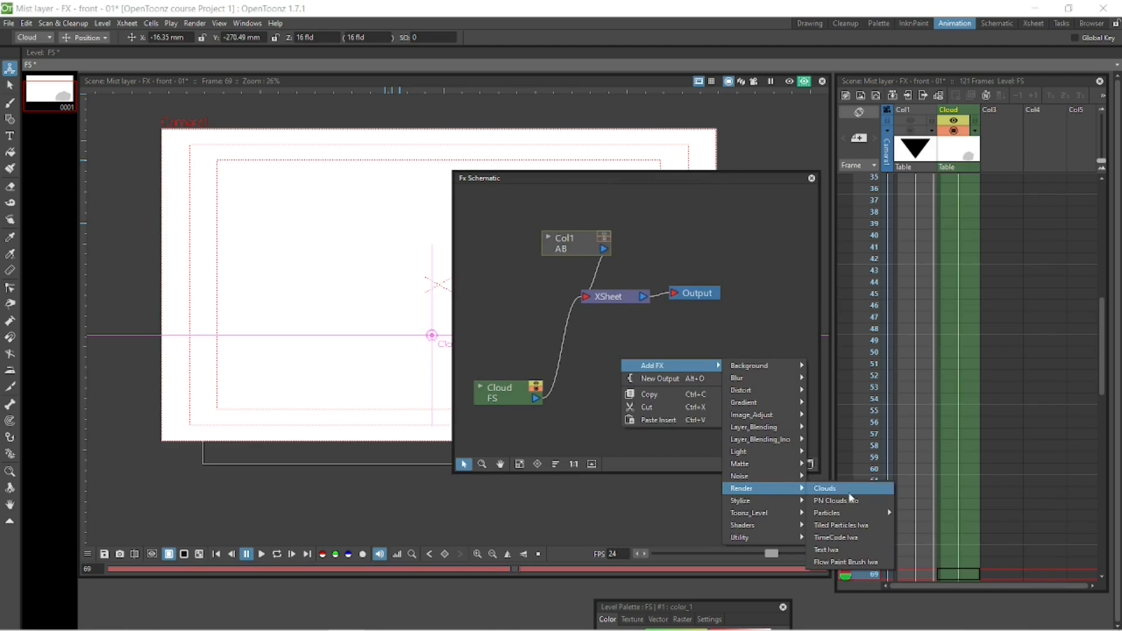
pyautogui.moveTo(872, 512)
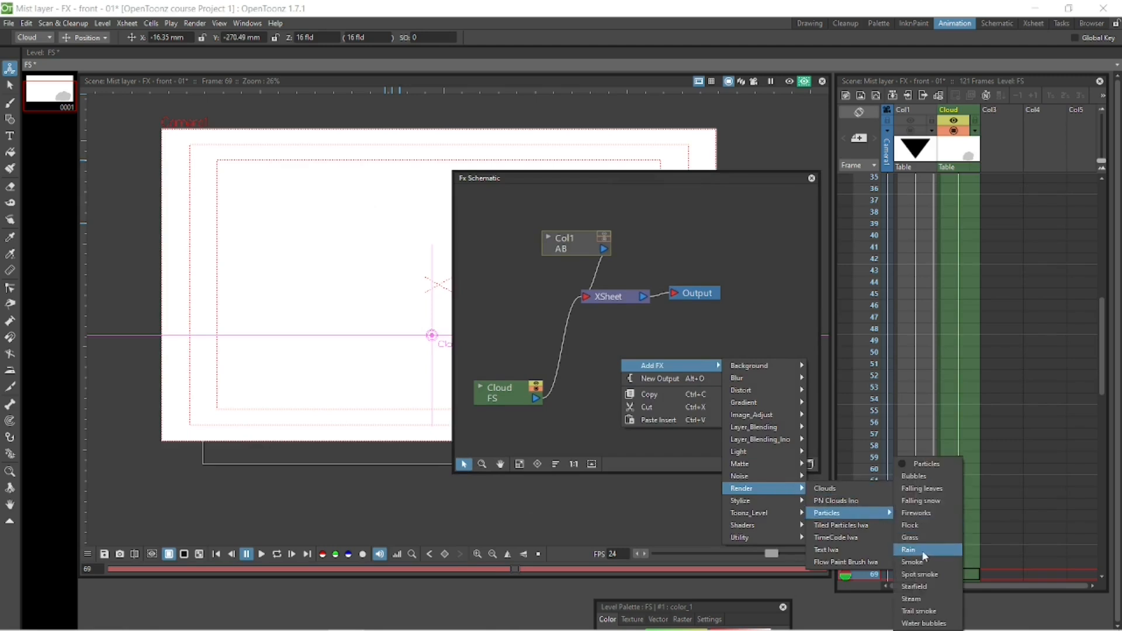
pyautogui.click(925, 552)
pyautogui.moveTo(612, 185); pyautogui.dragTo(885, 193)
pyautogui.click(276, 554)
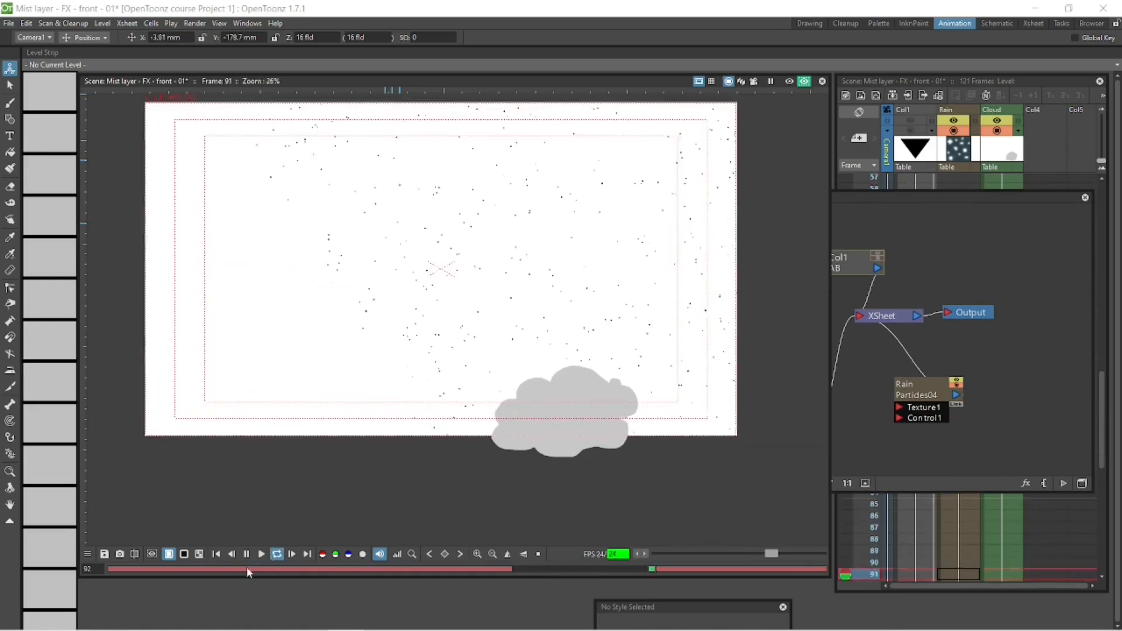
pyautogui.click(246, 554)
# Draw a short slanted raindrop stroke near the camera frame's center in the Cloud column's drawing with the Brush.
pyautogui.click(875, 430)
pyautogui.click(780, 415)
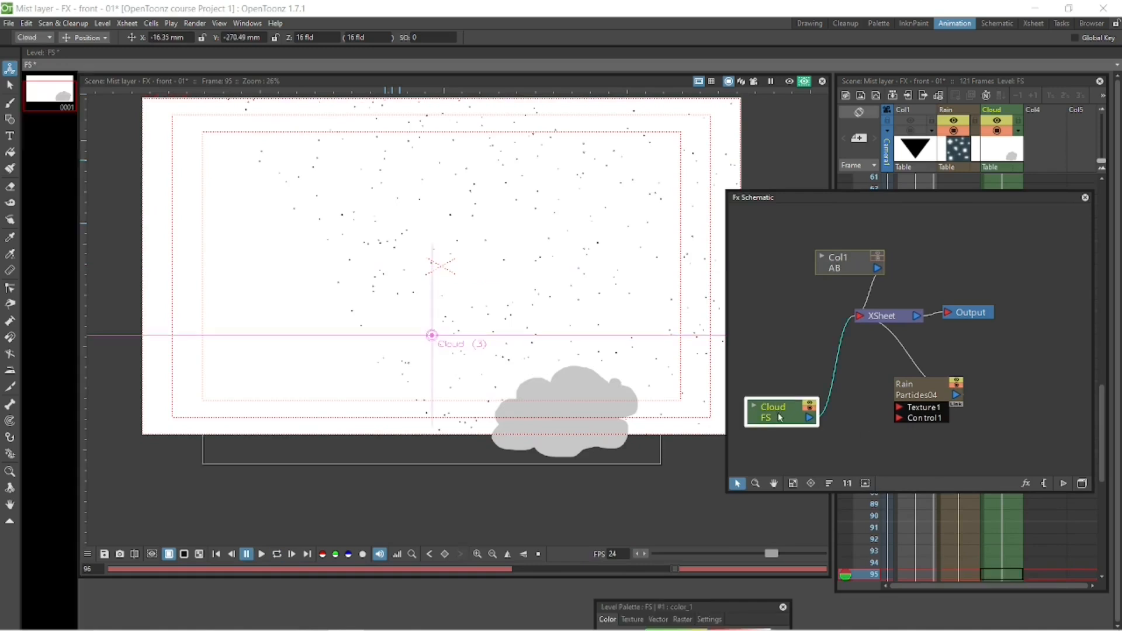
pyautogui.click(10, 102)
pyautogui.moveTo(493, 275); pyautogui.dragTo(512, 325)
pyautogui.moveTo(1008, 199); pyautogui.dragTo(766, 518)
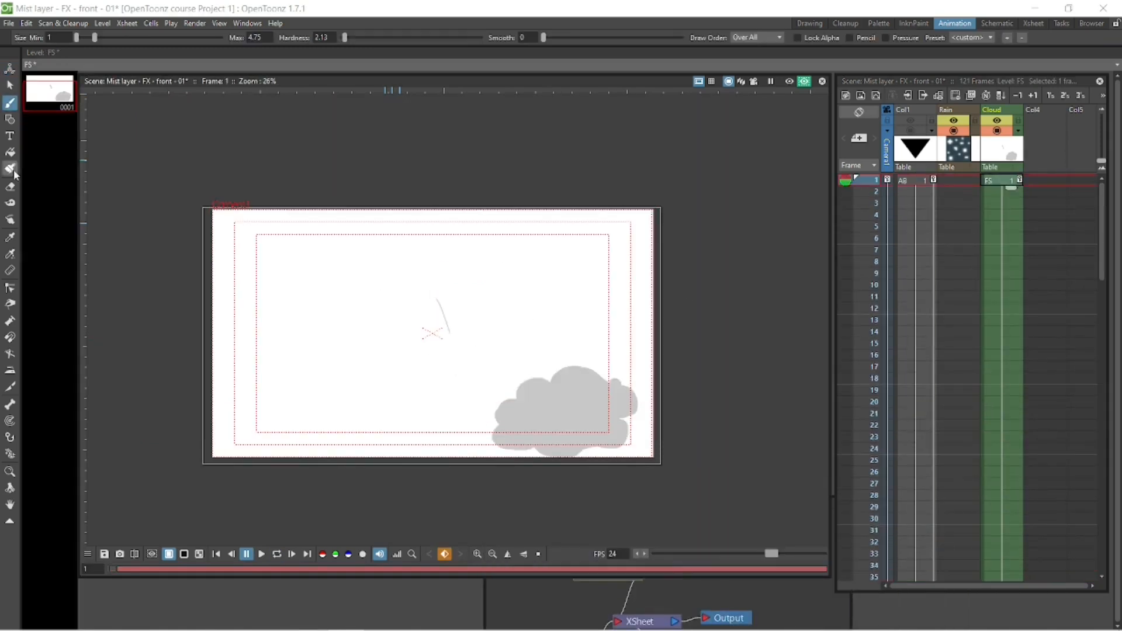
# Erase the grey cloud from the drawing at frame 1 with the Eraser at size 85, keeping the raindrop stroke.
pyautogui.click(10, 186)
pyautogui.moveTo(93, 38); pyautogui.dragTo(184, 39)
pyautogui.moveTo(619, 438); pyautogui.dragTo(634, 376)
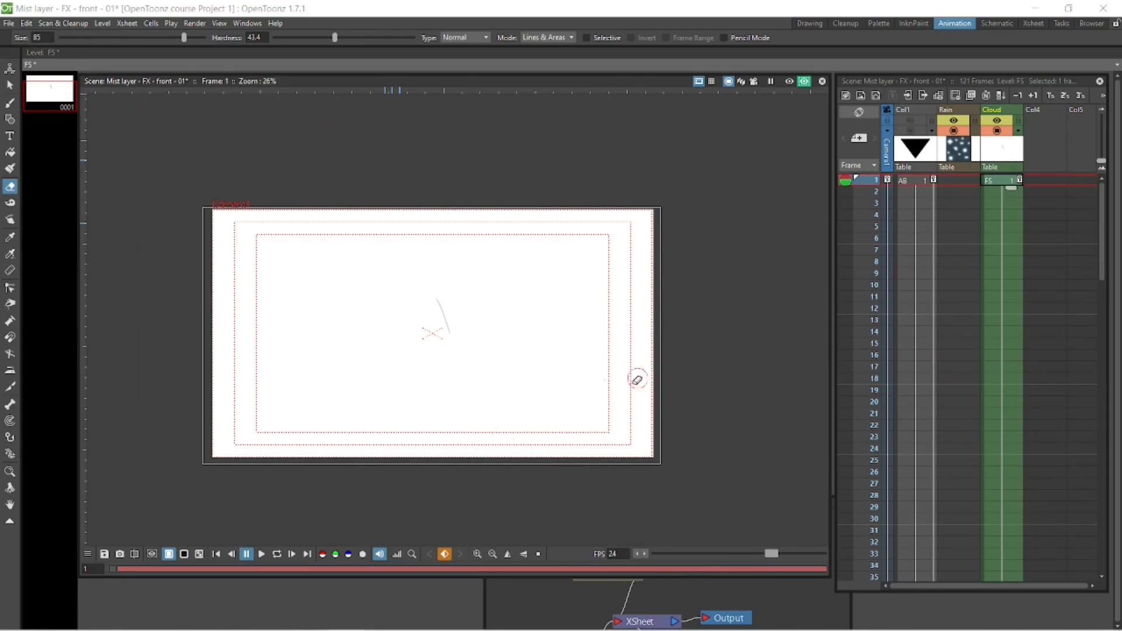
pyautogui.press('space')
pyautogui.scroll(1, 591, 321)
pyautogui.moveTo(569, 313); pyautogui.dragTo(646, 290)
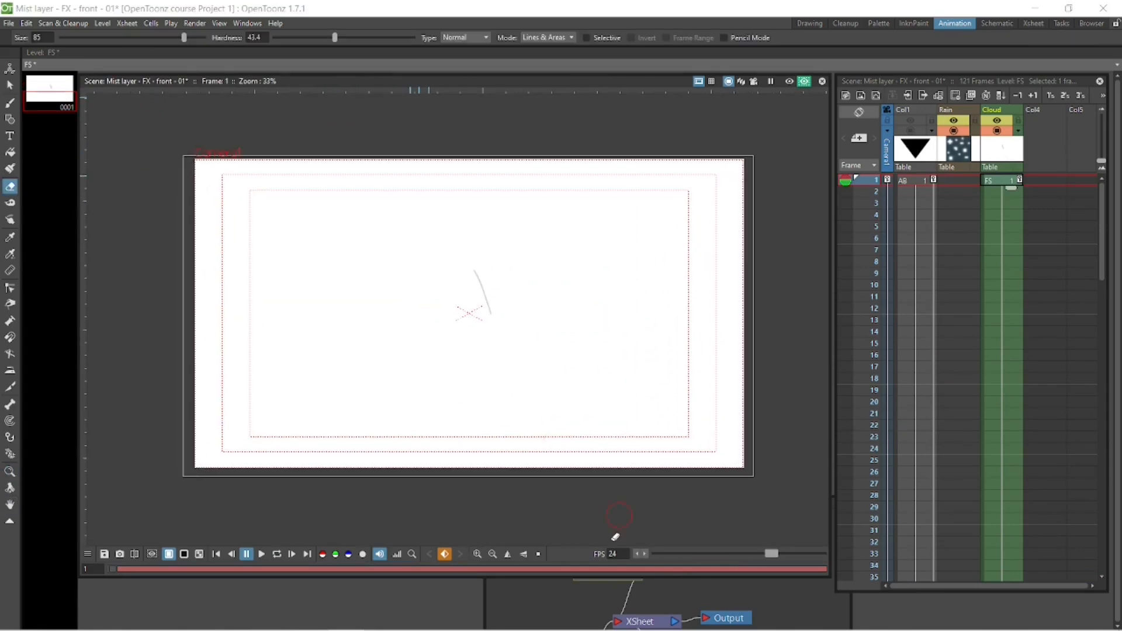
# Draw three more small raindrop strokes scattered around the camera frame with the Brush, and bring back the Fx Schematic.
pyautogui.press('b')
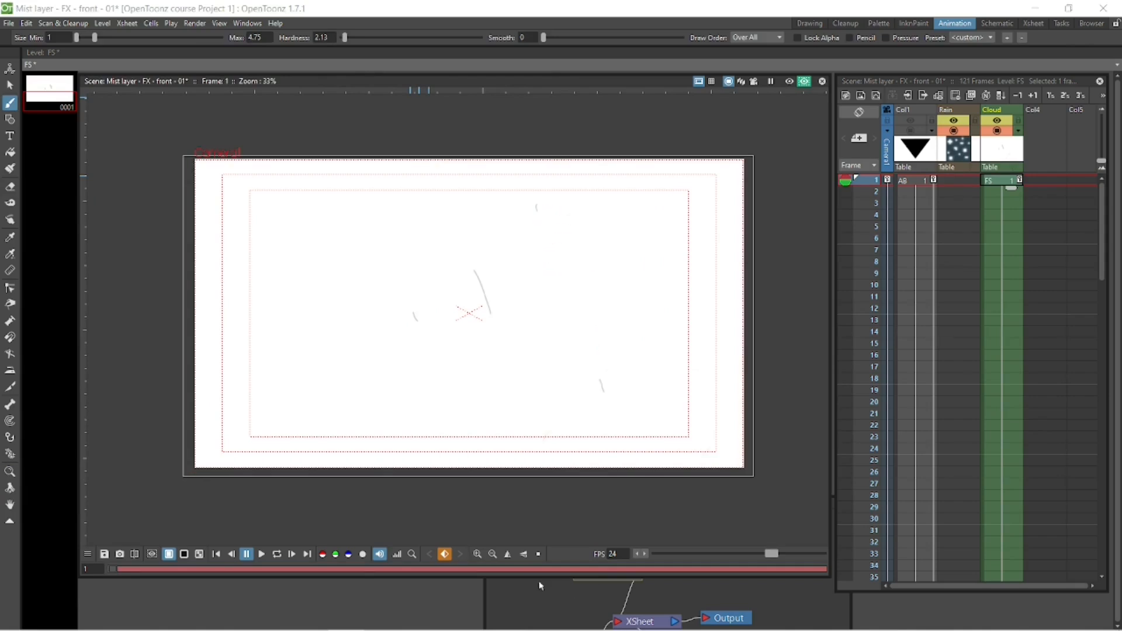
pyautogui.click(524, 589)
pyautogui.moveTo(583, 504); pyautogui.dragTo(769, 182)
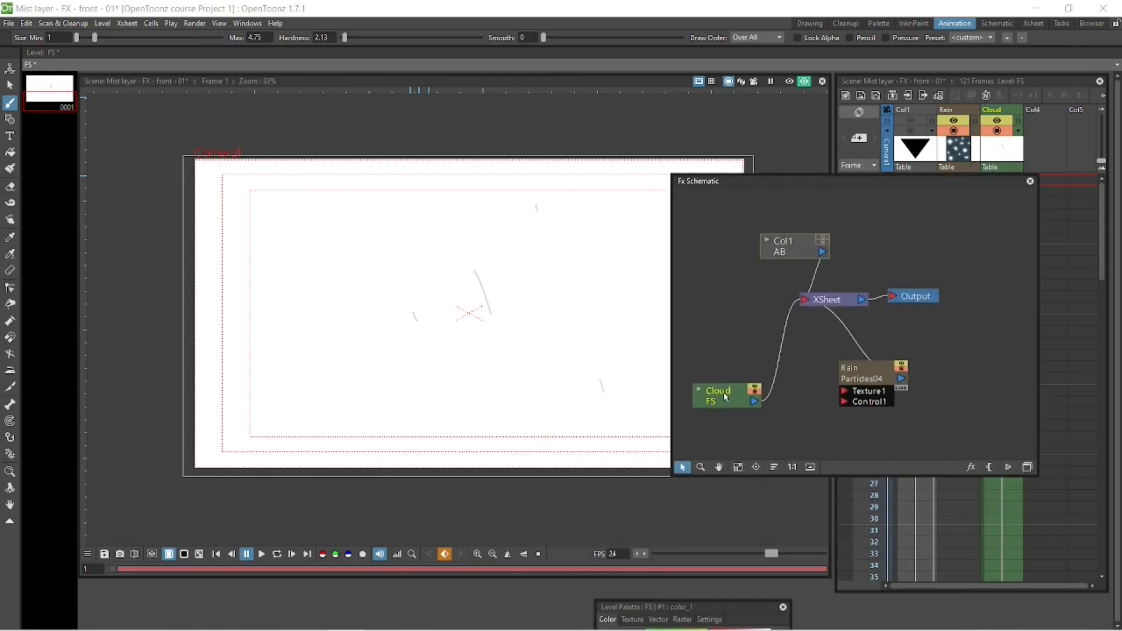
# Rename the Cloud column holding the raindrop strokes as Rain.
pyautogui.click(998, 110)
pyautogui.doubleClick(1000, 110)
pyautogui.write('Rain')
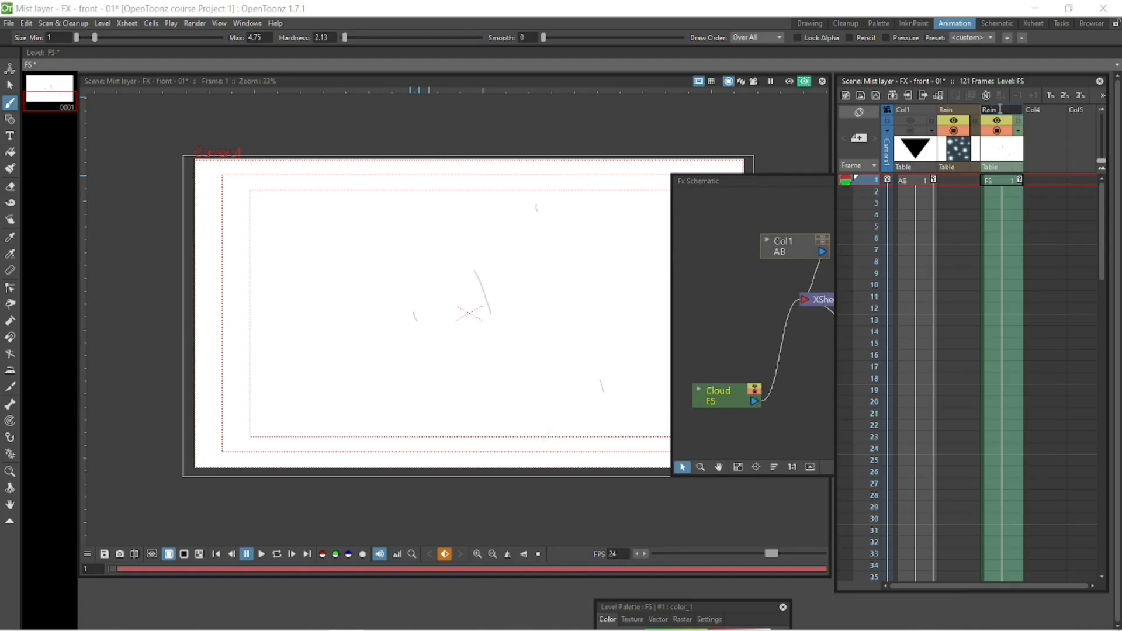
# Connect the Rain drawing node to Texture1 of the Rain particles and delete its link to XSheet.
pyautogui.moveTo(749, 184); pyautogui.dragTo(656, 203)
pyautogui.moveTo(662, 418); pyautogui.dragTo(752, 409)
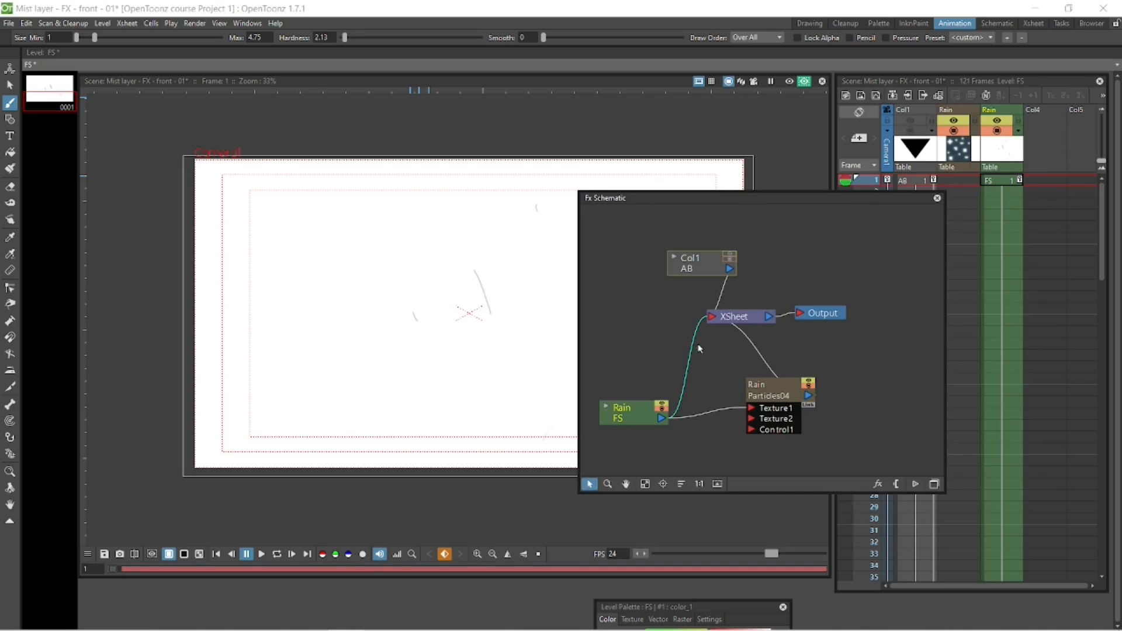
pyautogui.press('Delete')
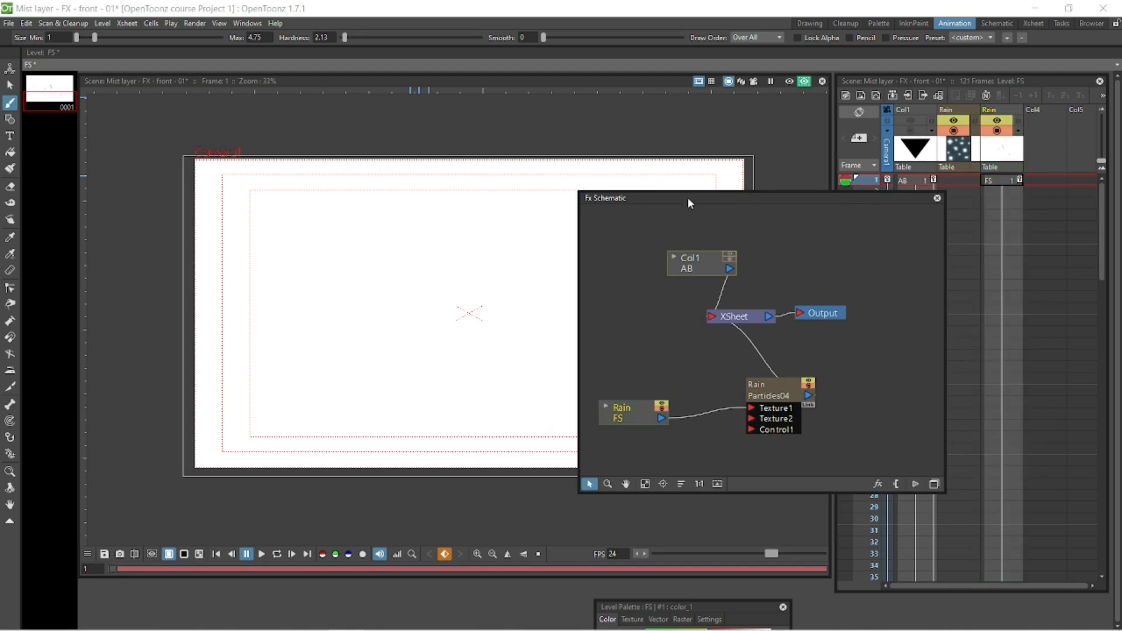
# Move the Fx Schematic off the camera frame and play the scene to preview the textured rain particles.
pyautogui.moveTo(687, 197); pyautogui.dragTo(695, 524)
pyautogui.click(277, 555)
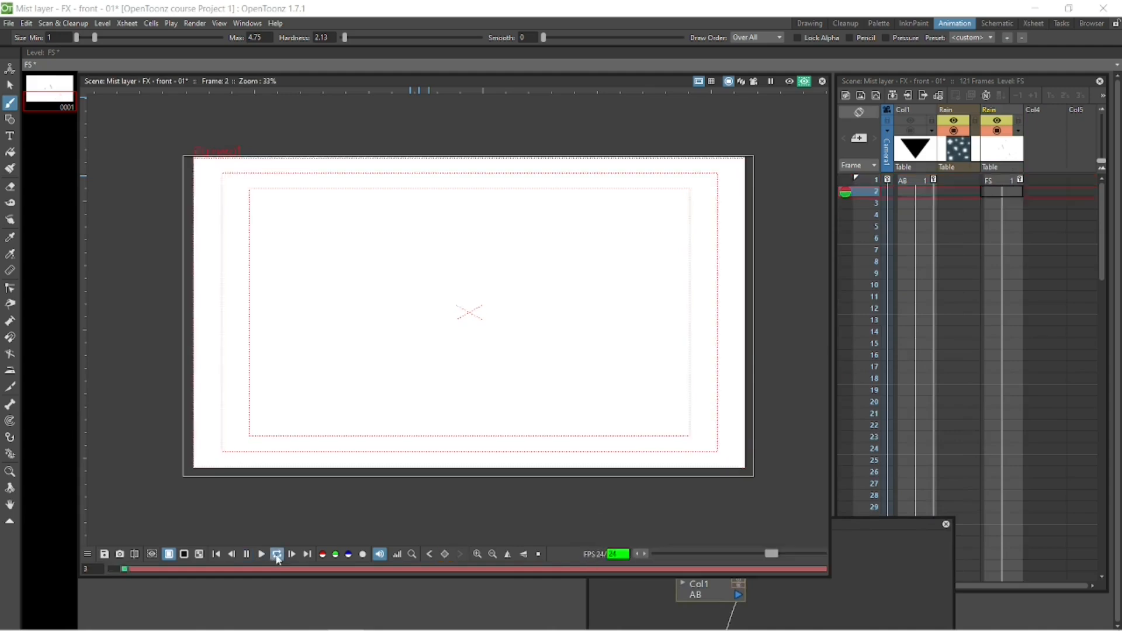
pyautogui.click(788, 81)
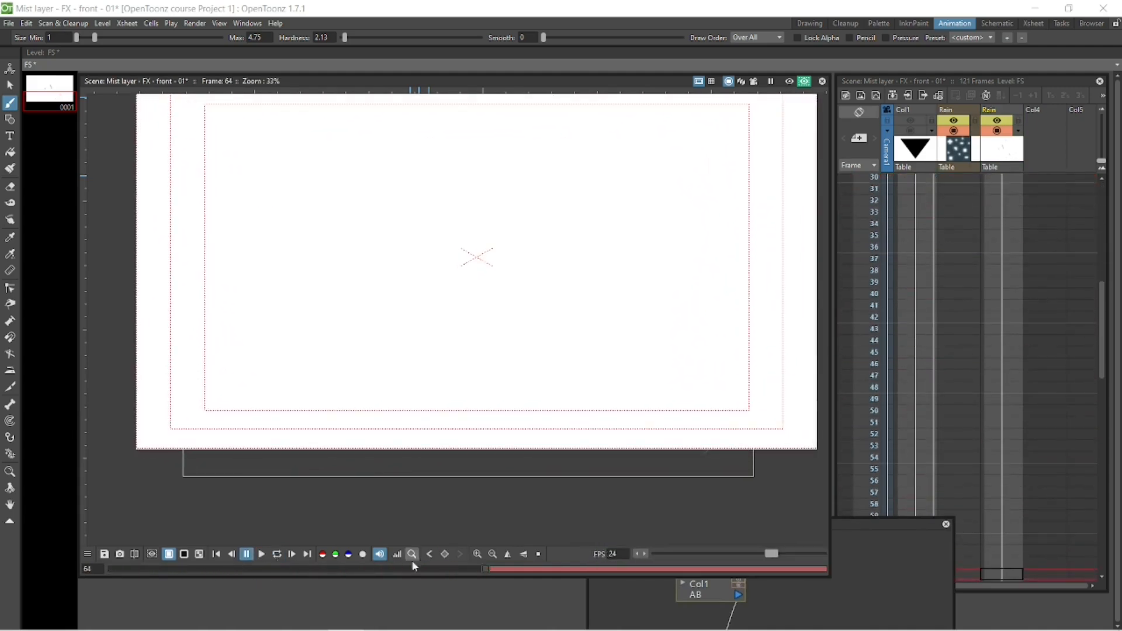
# Rewind the scene to the first frame, play it in a loop and pause to check the rain.
pyautogui.click(217, 555)
pyautogui.click(276, 555)
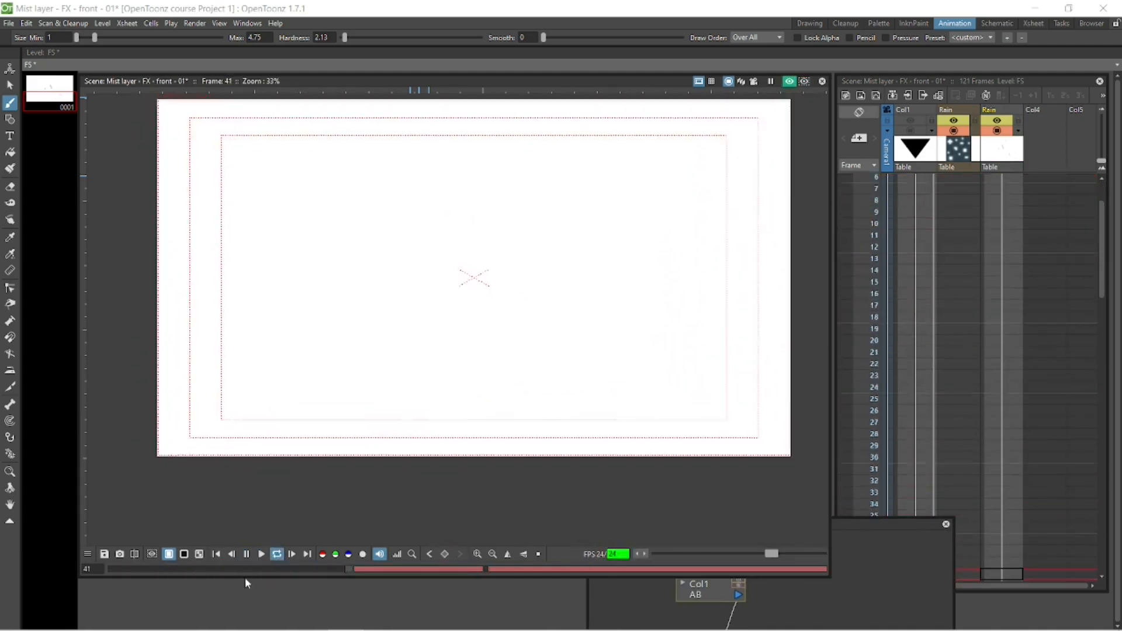
pyautogui.click(246, 555)
# Bring back the Fx Schematic and review the Rain particles' source, birth, environment and animation settings.
pyautogui.moveTo(847, 522); pyautogui.dragTo(970, 268)
pyautogui.doubleClick(918, 440)
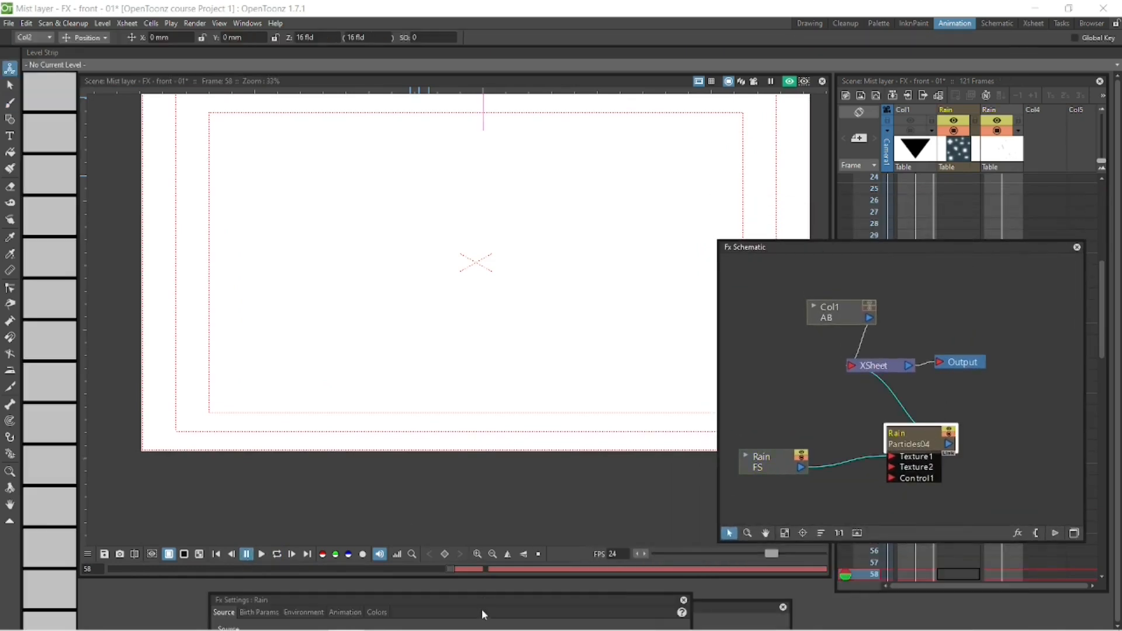
pyautogui.moveTo(480, 602); pyautogui.dragTo(434, 151)
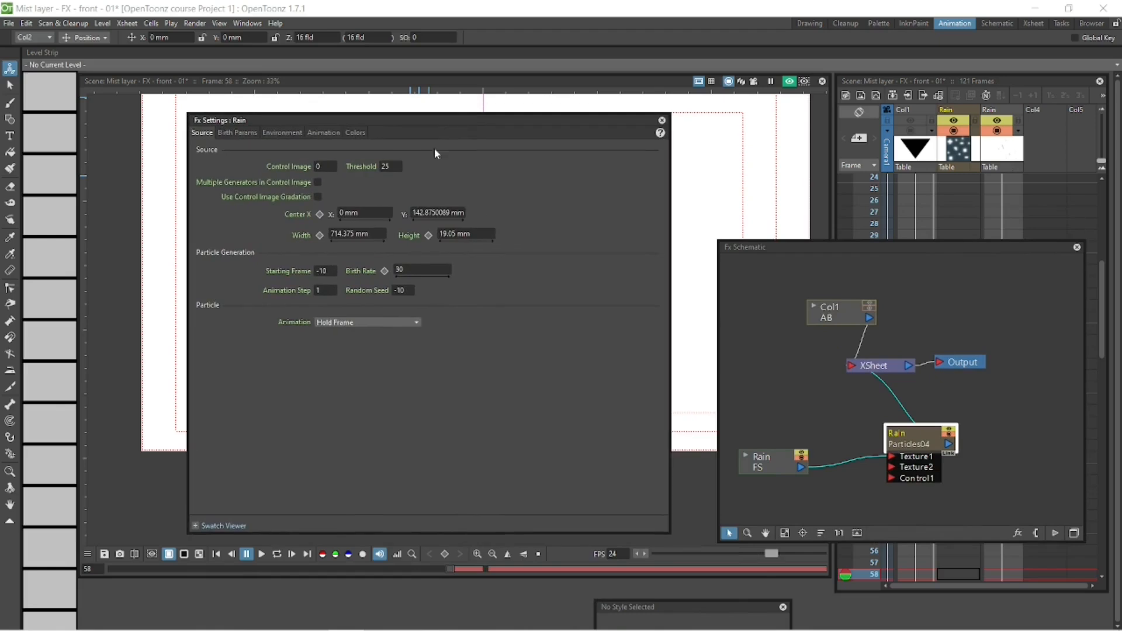
pyautogui.click(237, 133)
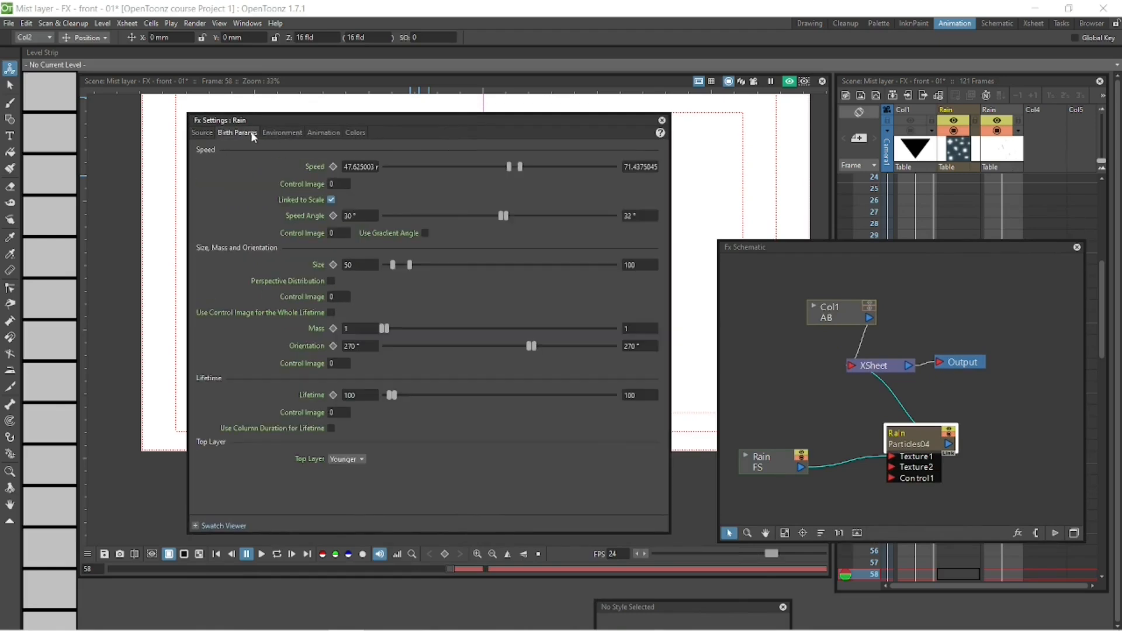
pyautogui.click(292, 133)
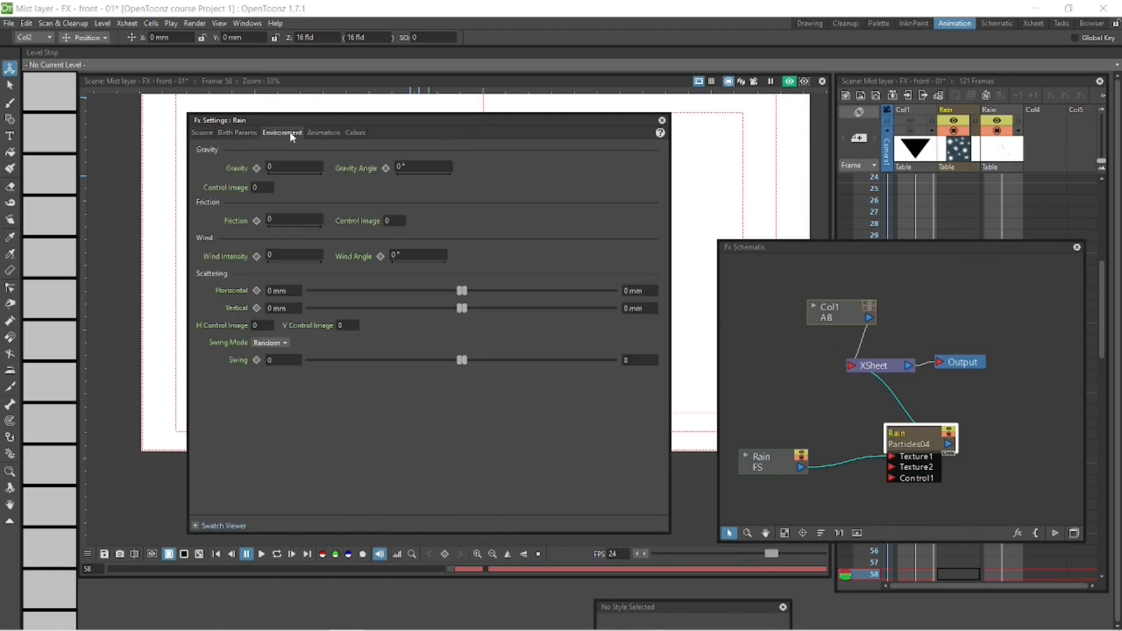
pyautogui.click(327, 134)
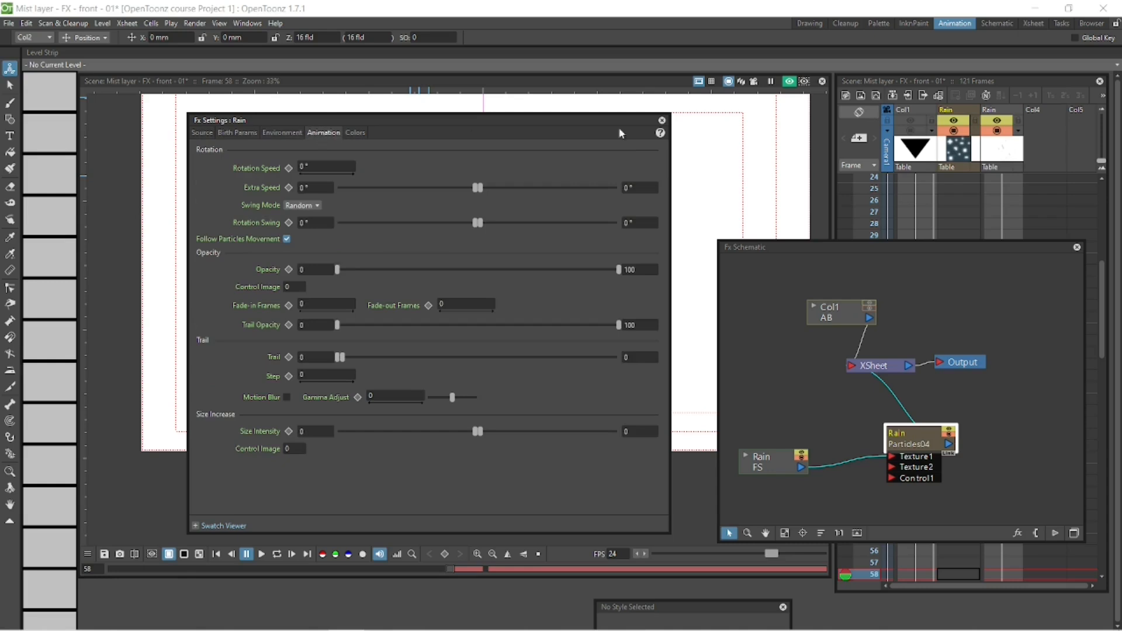
pyautogui.click(661, 120)
# Move the Fx Schematic below the camera frame and insert an empty cell at frame 1 of the Rain particles column.
pyautogui.moveTo(921, 248); pyautogui.dragTo(857, 492)
pyautogui.moveTo(1103, 281); pyautogui.dragTo(1094, 366)
pyautogui.click(1008, 179)
pyautogui.click(958, 344)
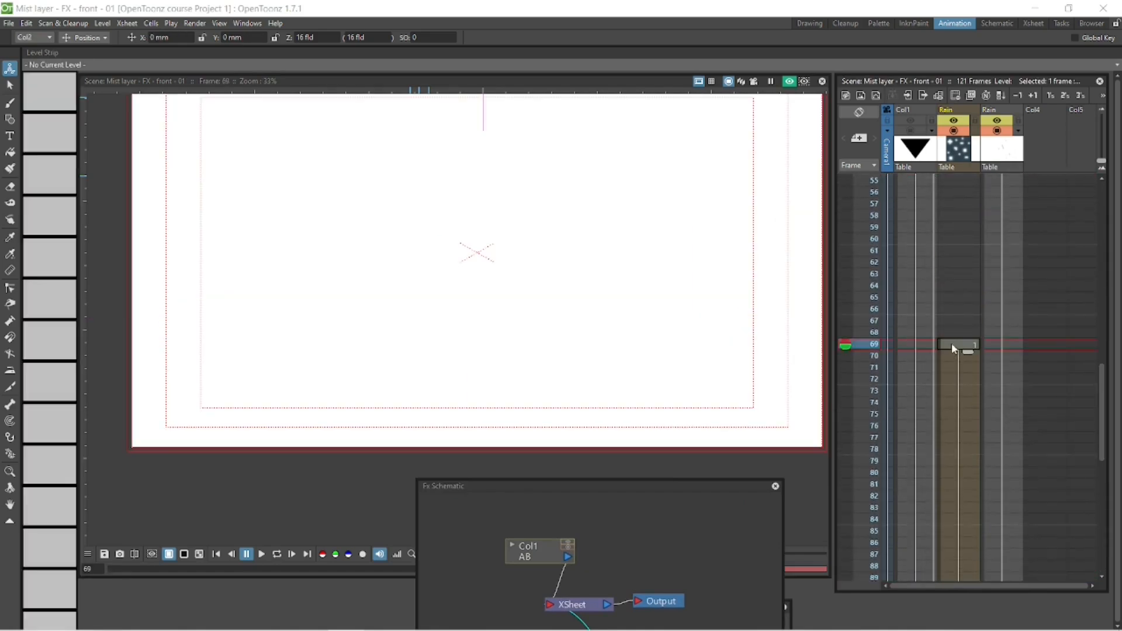
pyautogui.moveTo(1102, 409); pyautogui.dragTo(1055, 172)
pyautogui.click(968, 181)
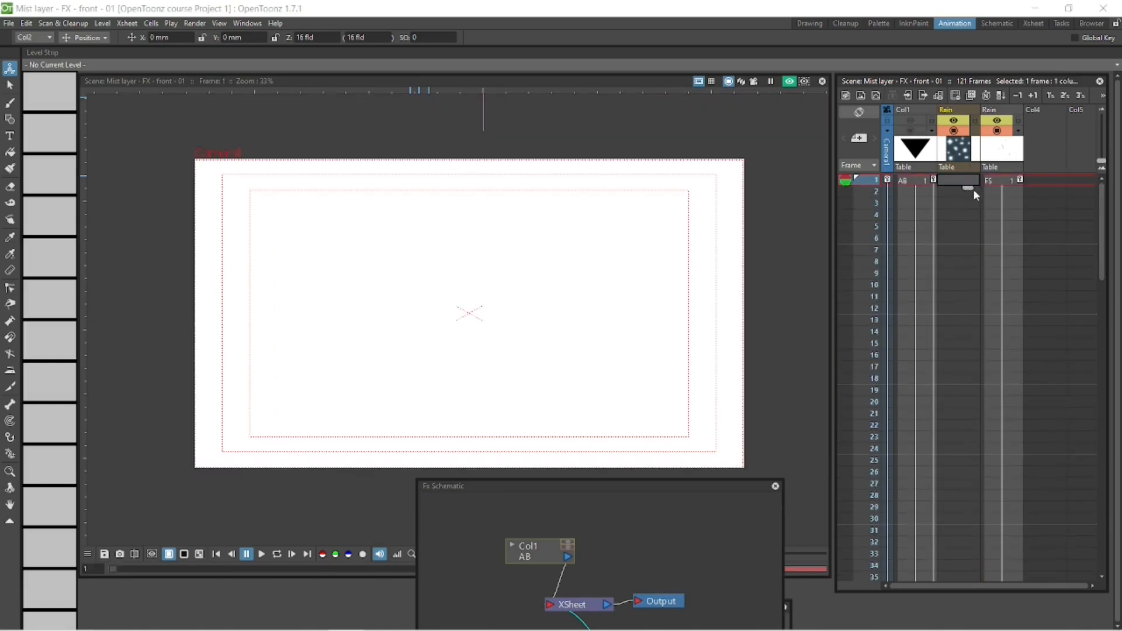
pyautogui.press('Insert')
# Fill in the empty cells of the Rain particles column from frame 69 back to the start of the scene.
pyautogui.moveTo(1101, 232); pyautogui.dragTo(1034, 392)
pyautogui.click(969, 432)
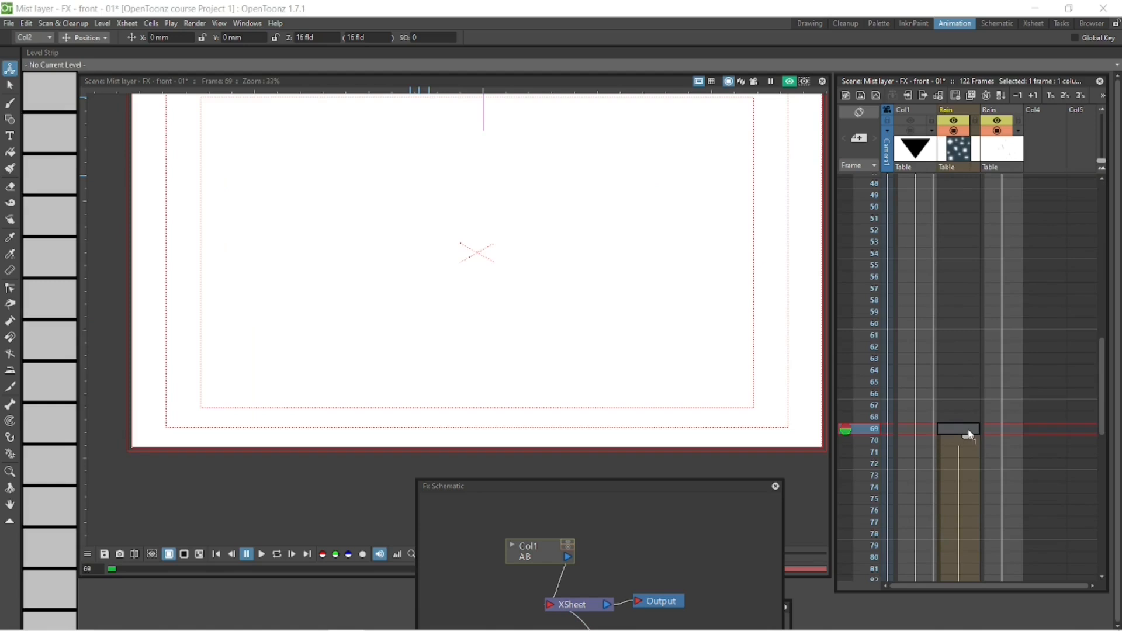
pyautogui.rightClick(969, 434)
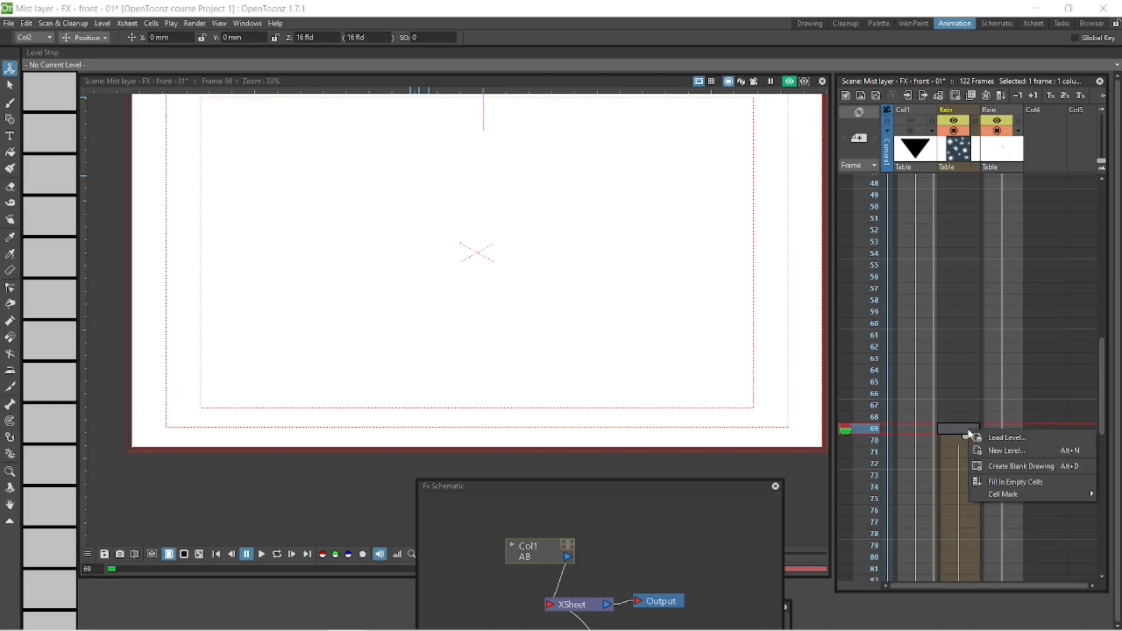
pyautogui.click(1018, 484)
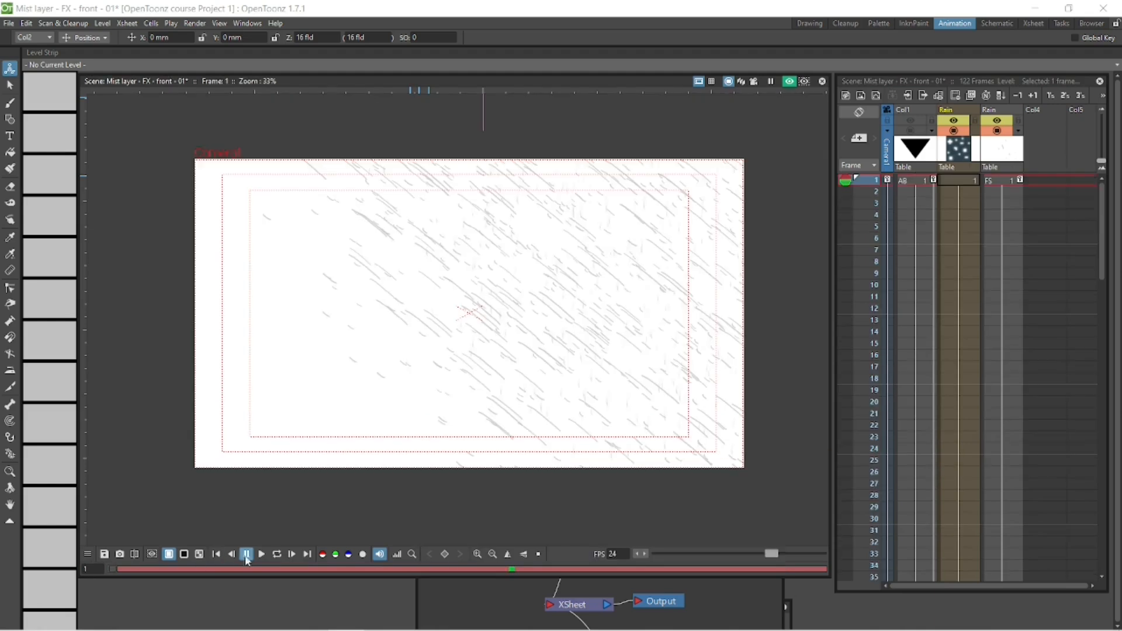
# Play, pause and loop the scene to preview the rain particles from its first frames.
pyautogui.click(277, 555)
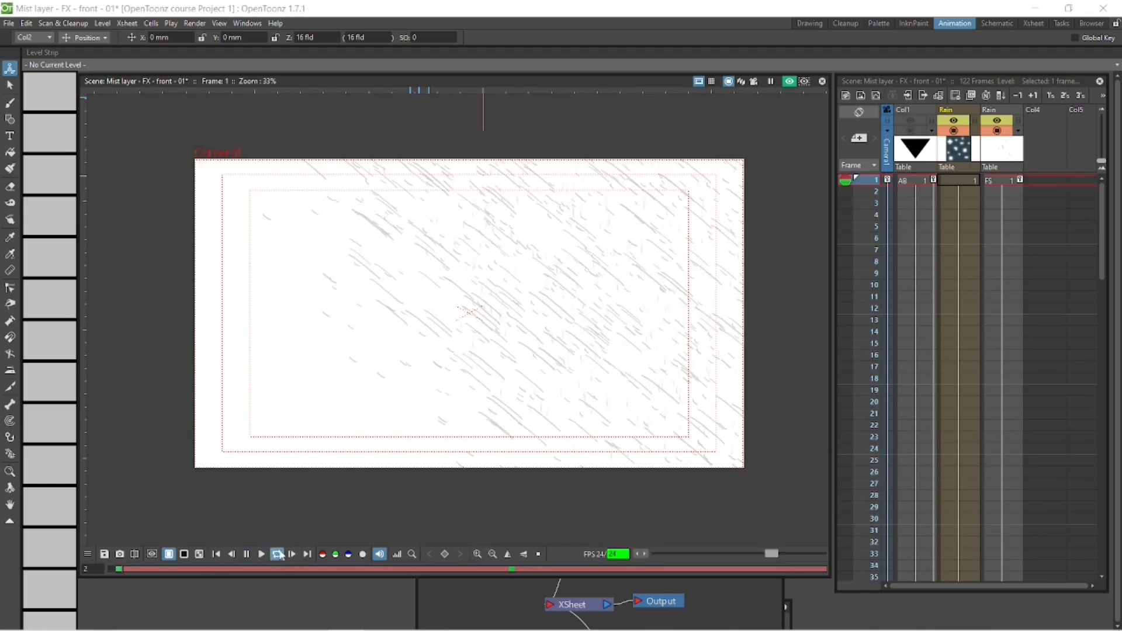
pyautogui.click(262, 555)
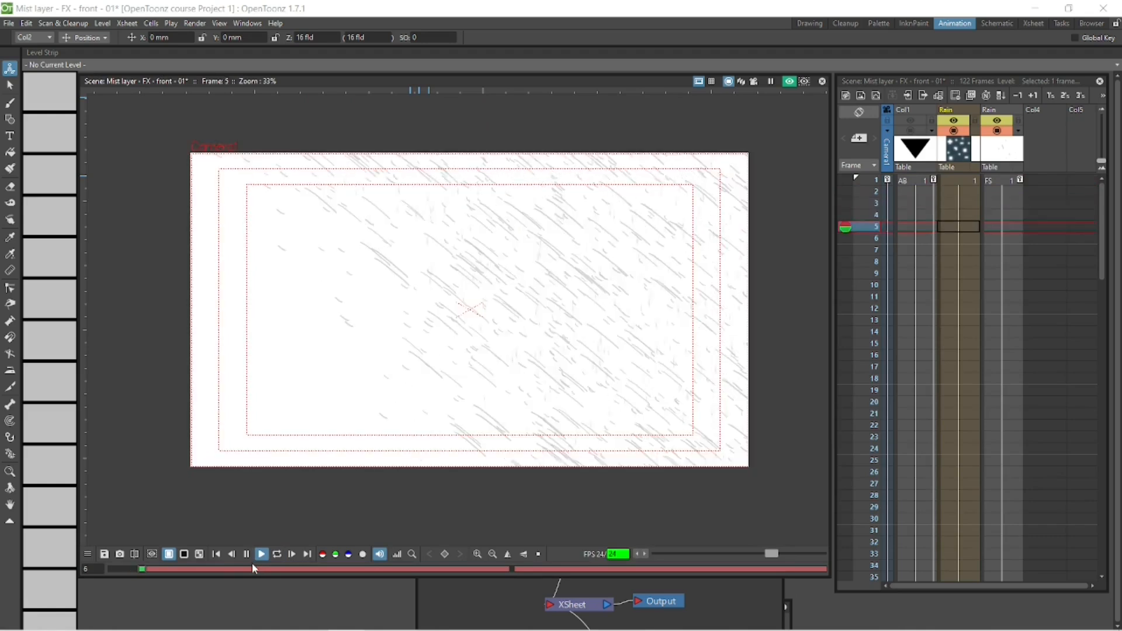
pyautogui.click(246, 554)
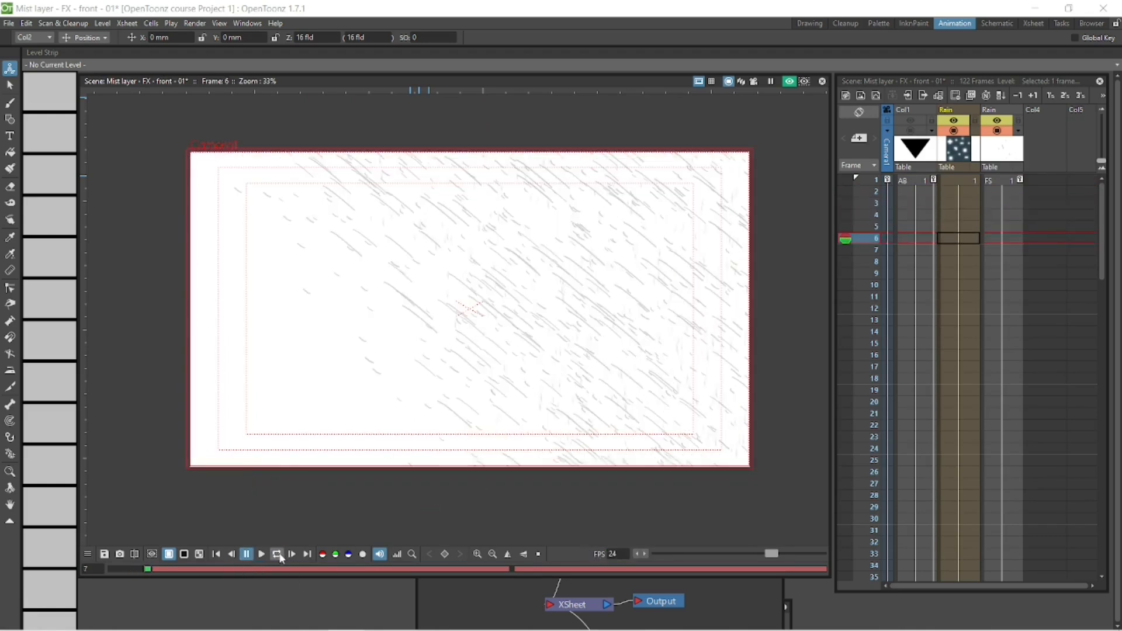
pyautogui.click(261, 554)
pyautogui.click(277, 555)
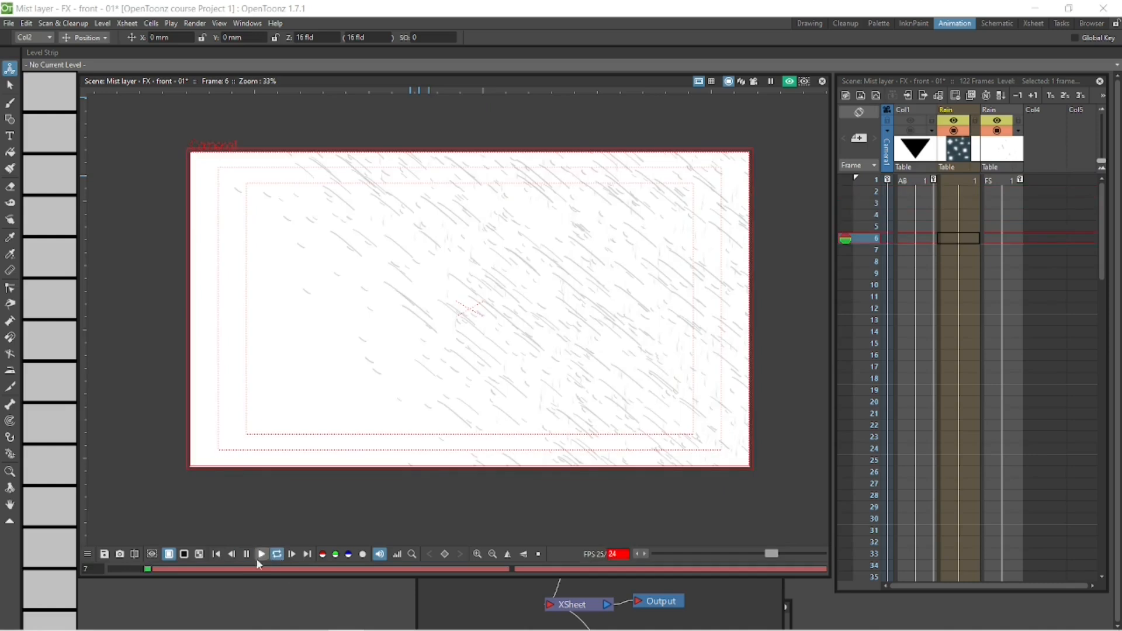